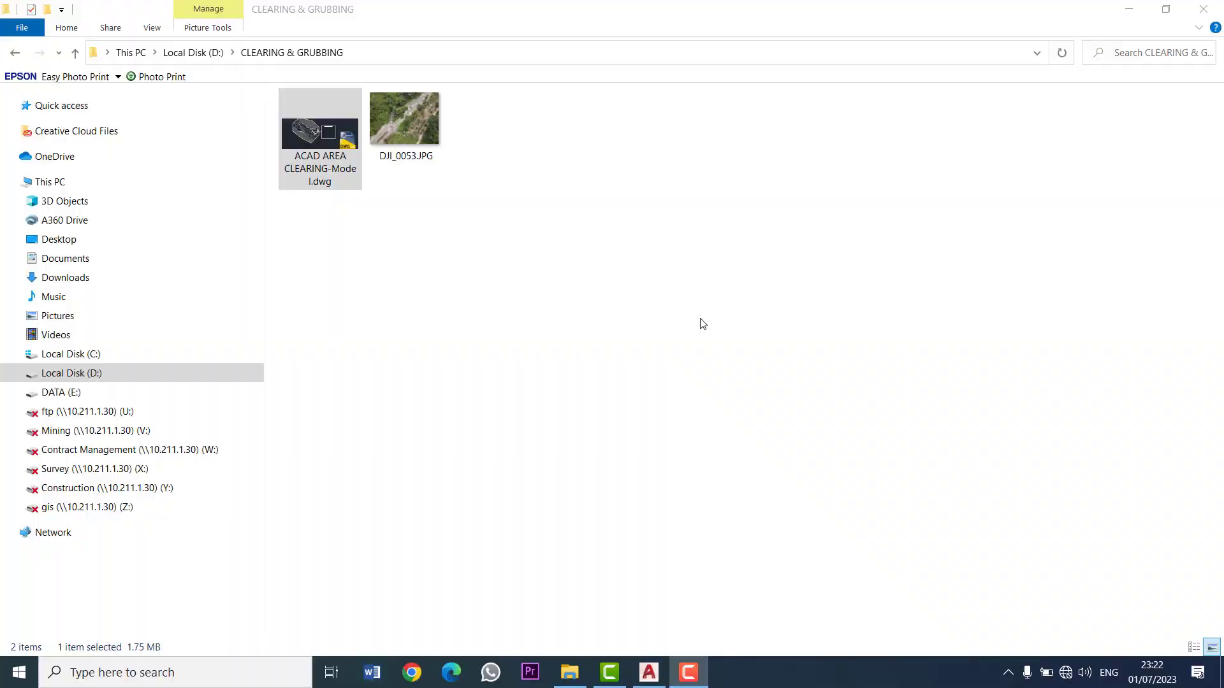
Step: Select the drone photo DJI_0053.JPG in the project folder
click(444, 213)
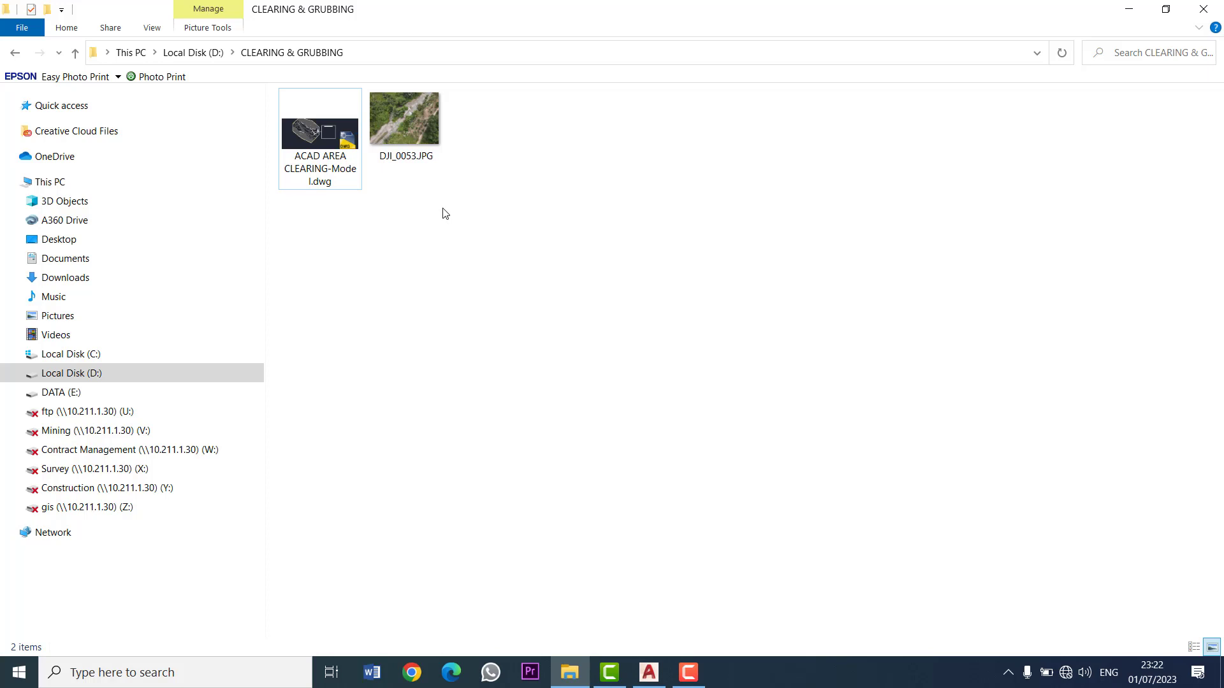
click(421, 144)
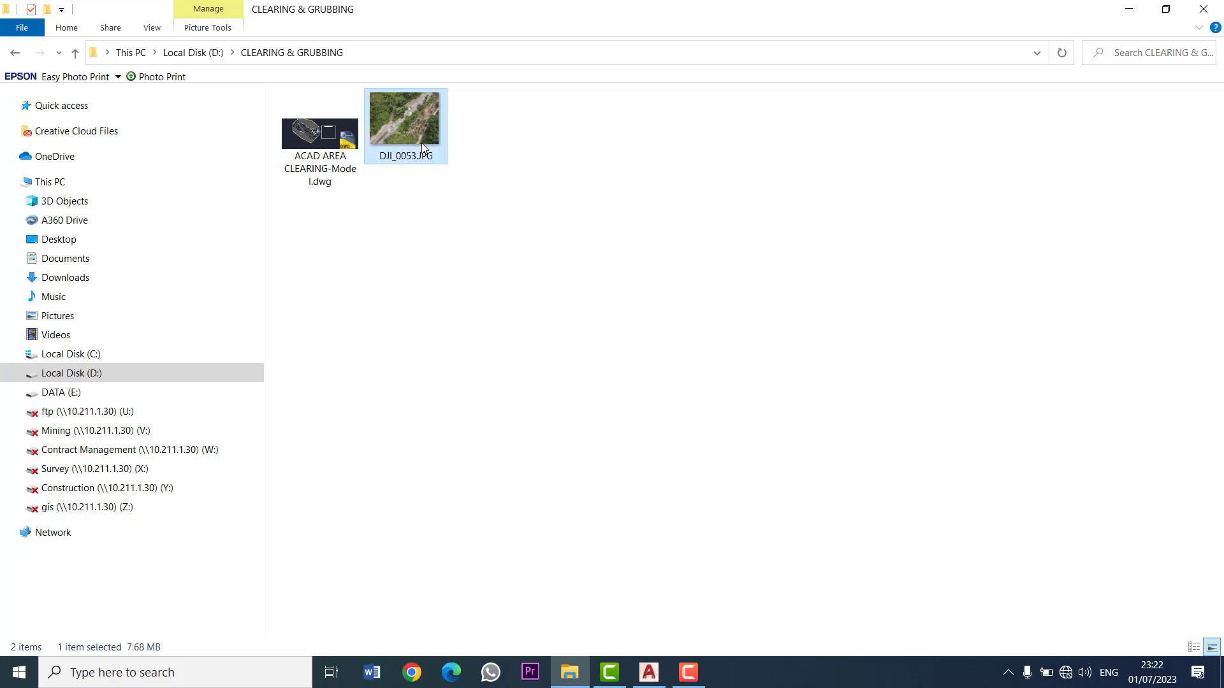
click(305, 147)
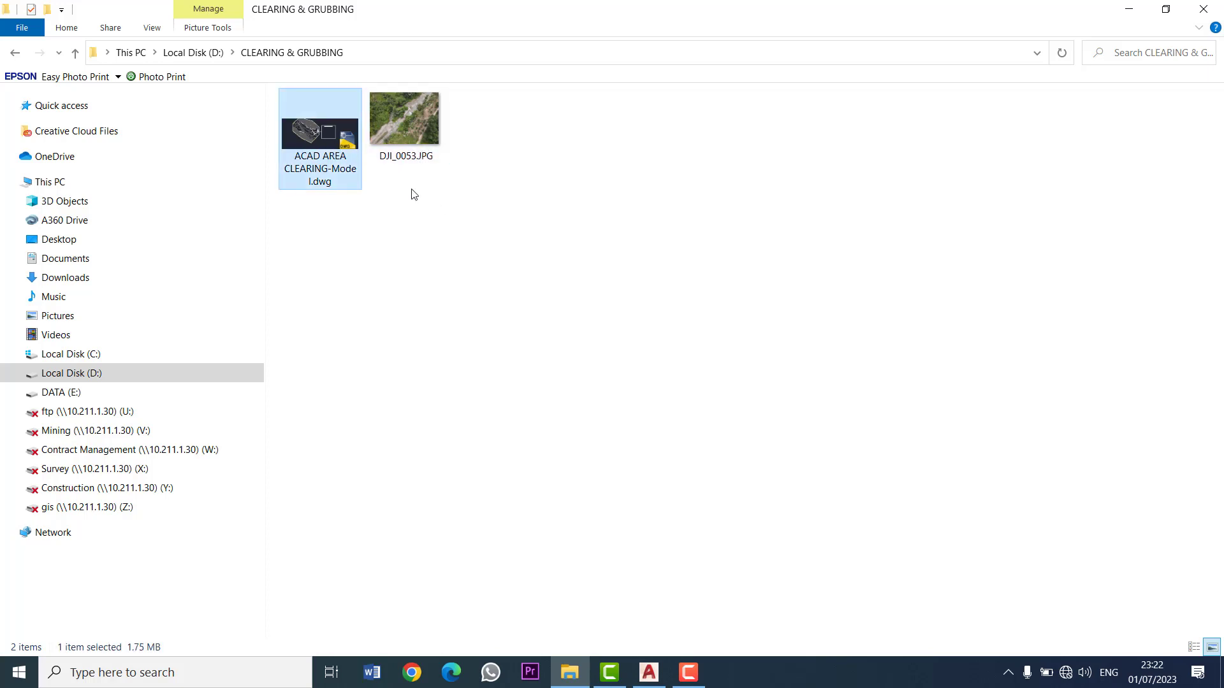
click(413, 153)
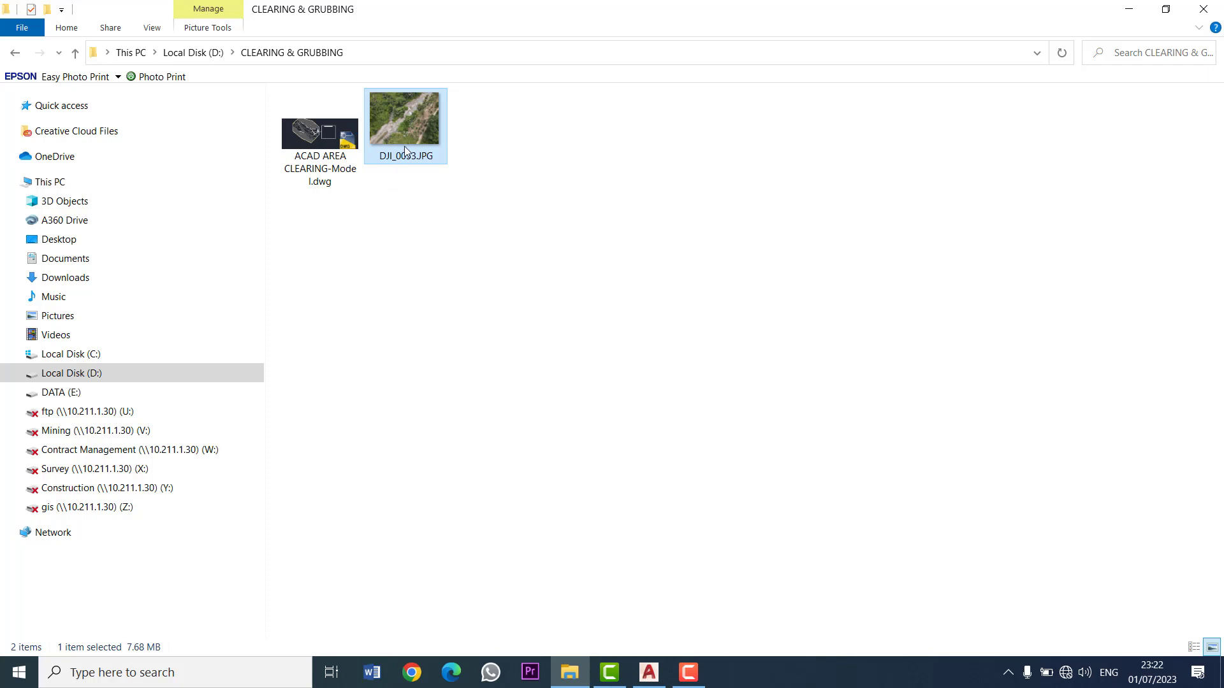
key(Left)
key(Right)
Step: Switch to the AutoCAD drawing and bring the DOKUMENTASI PEKERJAAN frame into view
click(658, 679)
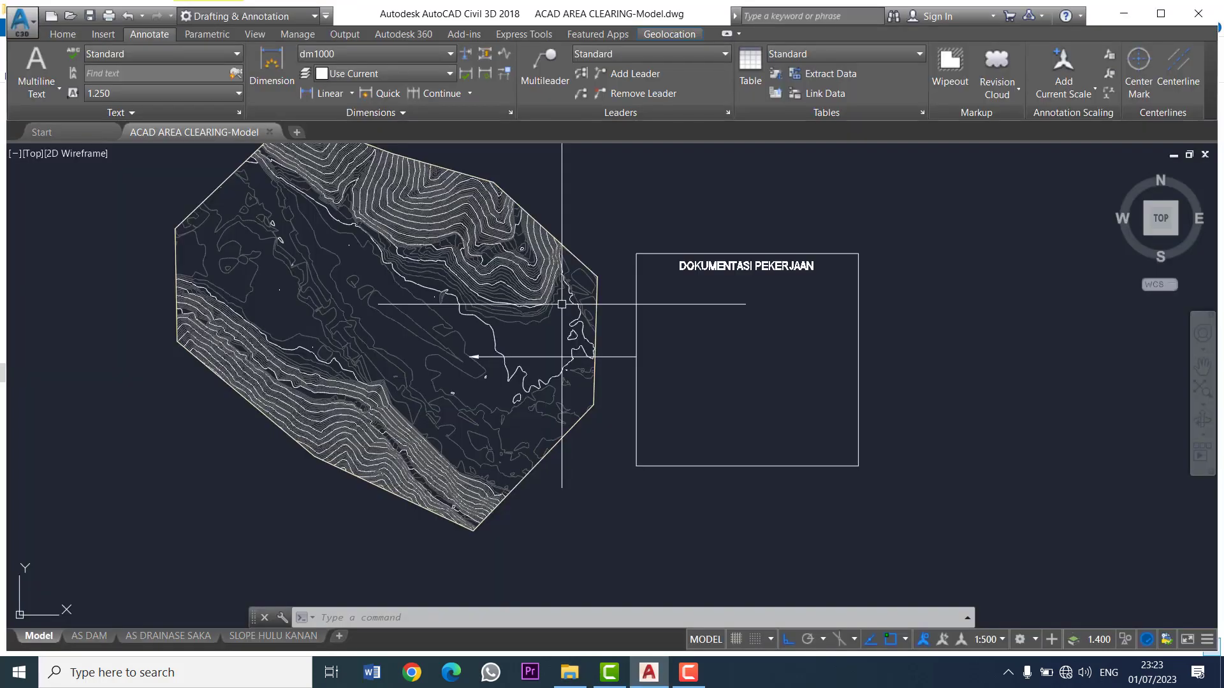
scroll(557, 327, down, 3)
scroll(557, 327, up, 1)
scroll(644, 283, up, 2)
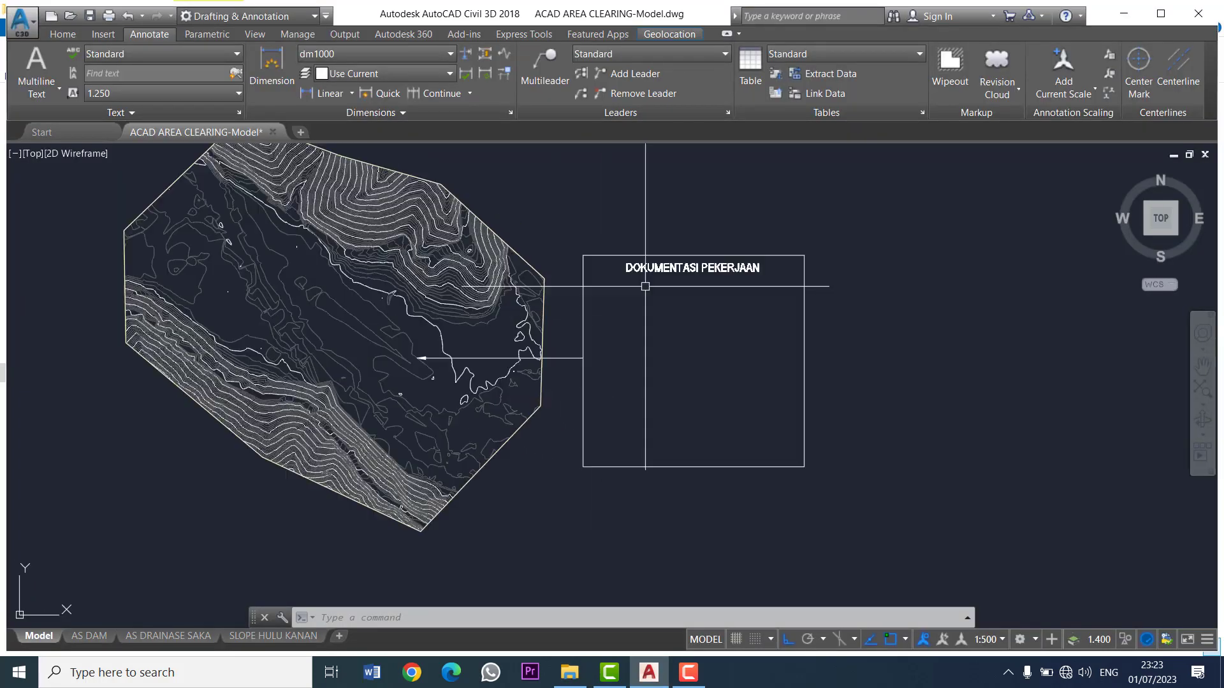
scroll(633, 284, down, 2)
middle_drag(601, 294, 581, 288)
scroll(592, 296, up, 2)
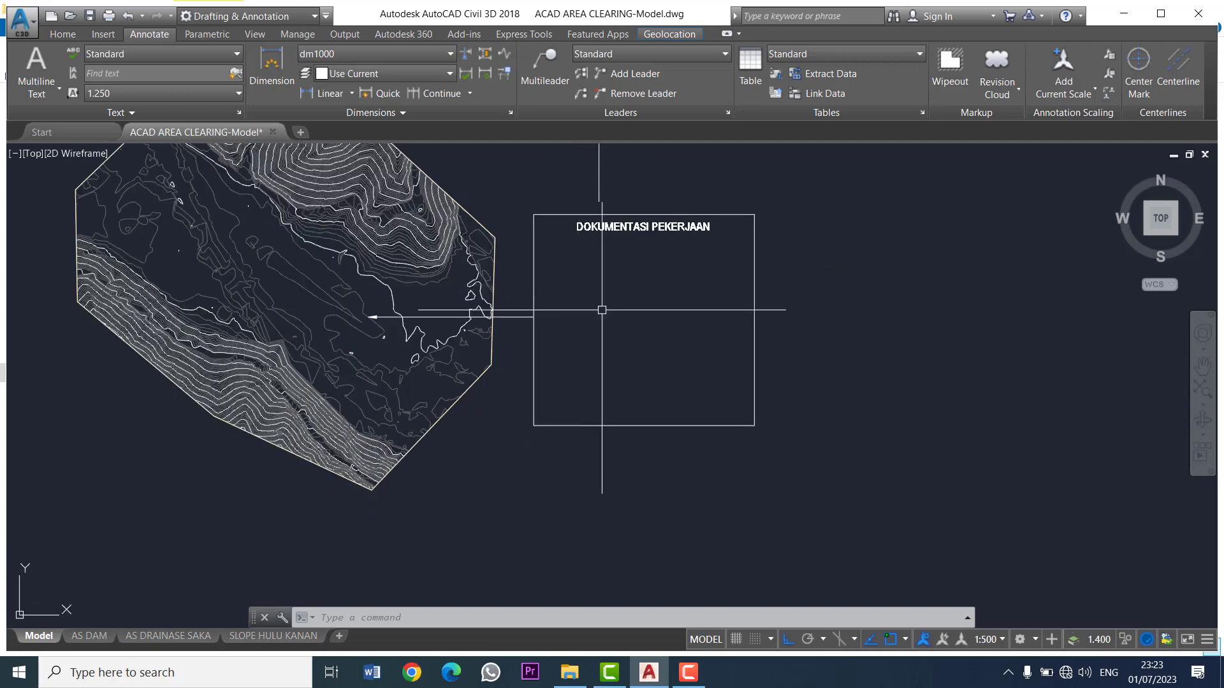
scroll(612, 338, down, 2)
Step: Back in the folder, open DJI_0053.JPG with the Photos viewer
click(569, 674)
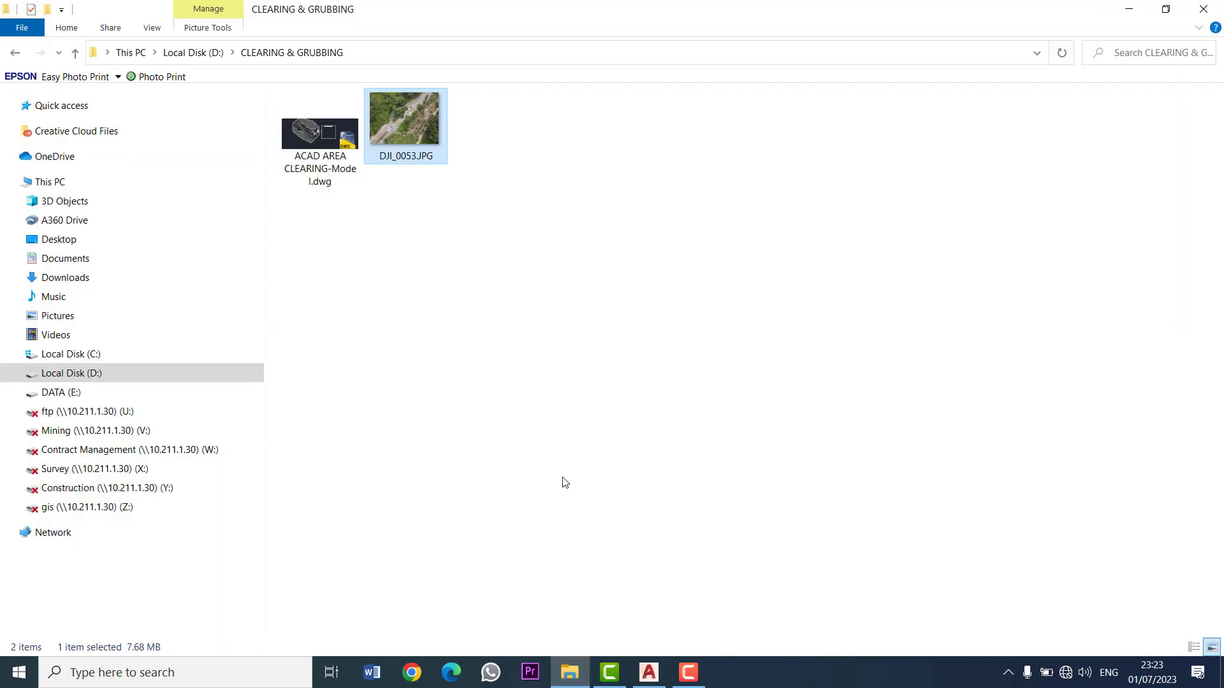
double_click(408, 141)
right_click(411, 139)
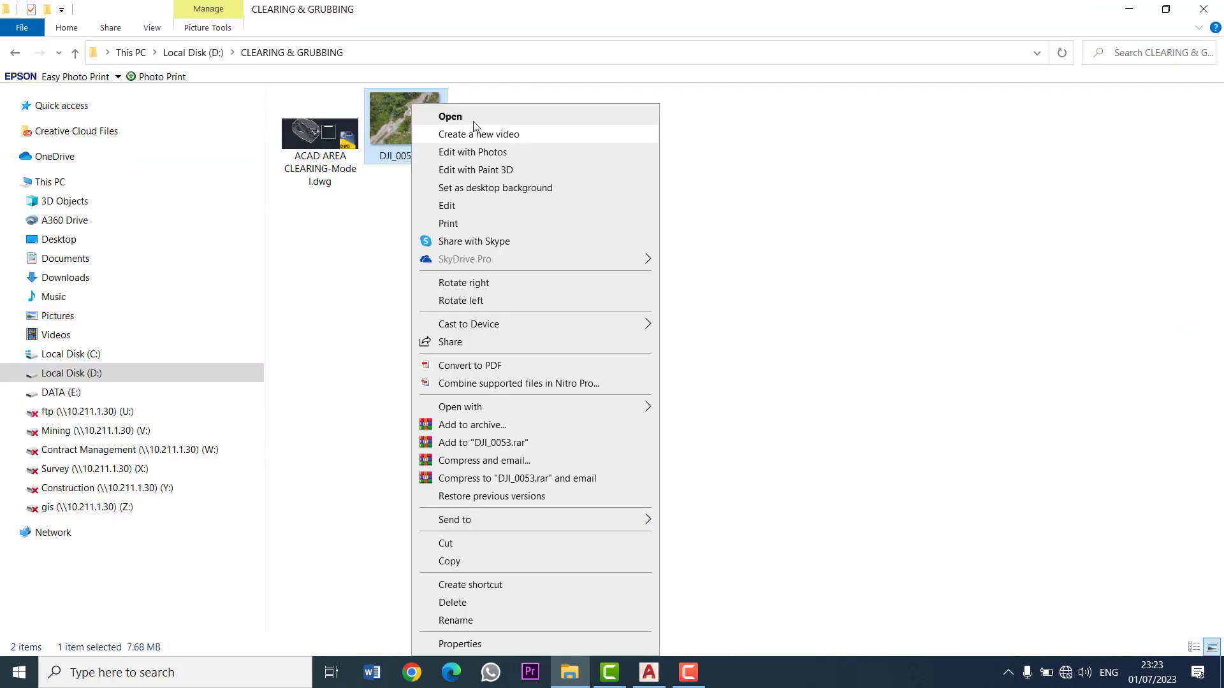
click(476, 116)
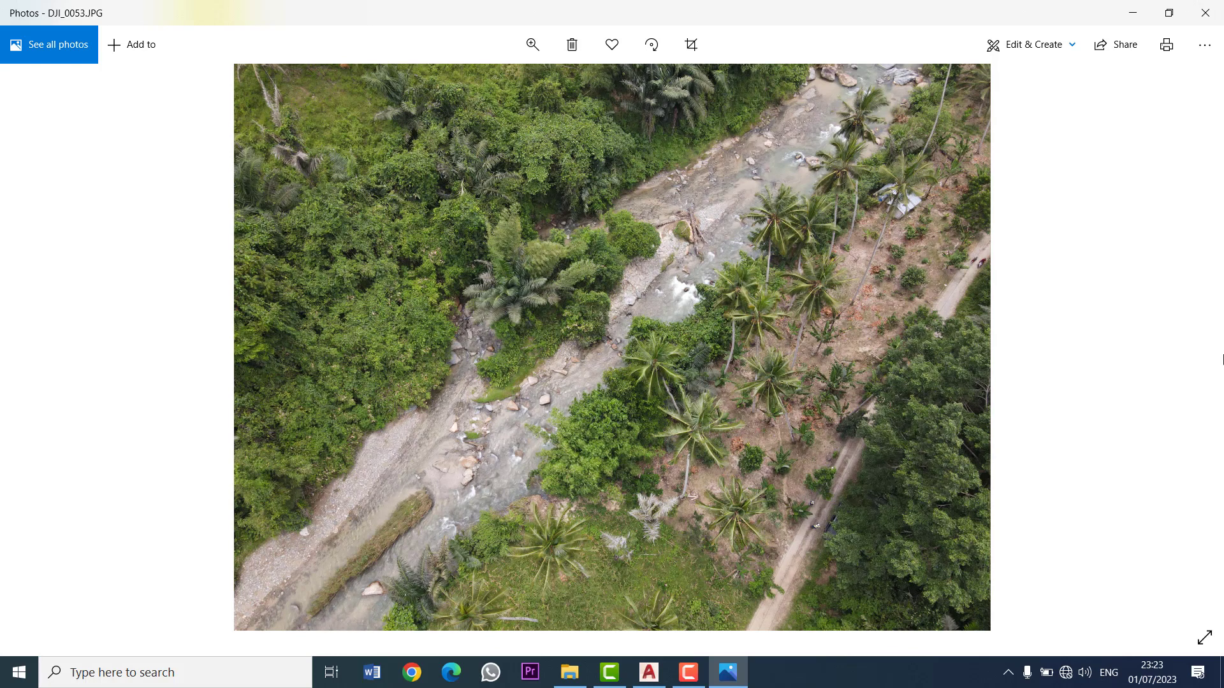
Step: Launch Paint and paste the captured drone photo screen onto the canvas
click(278, 681)
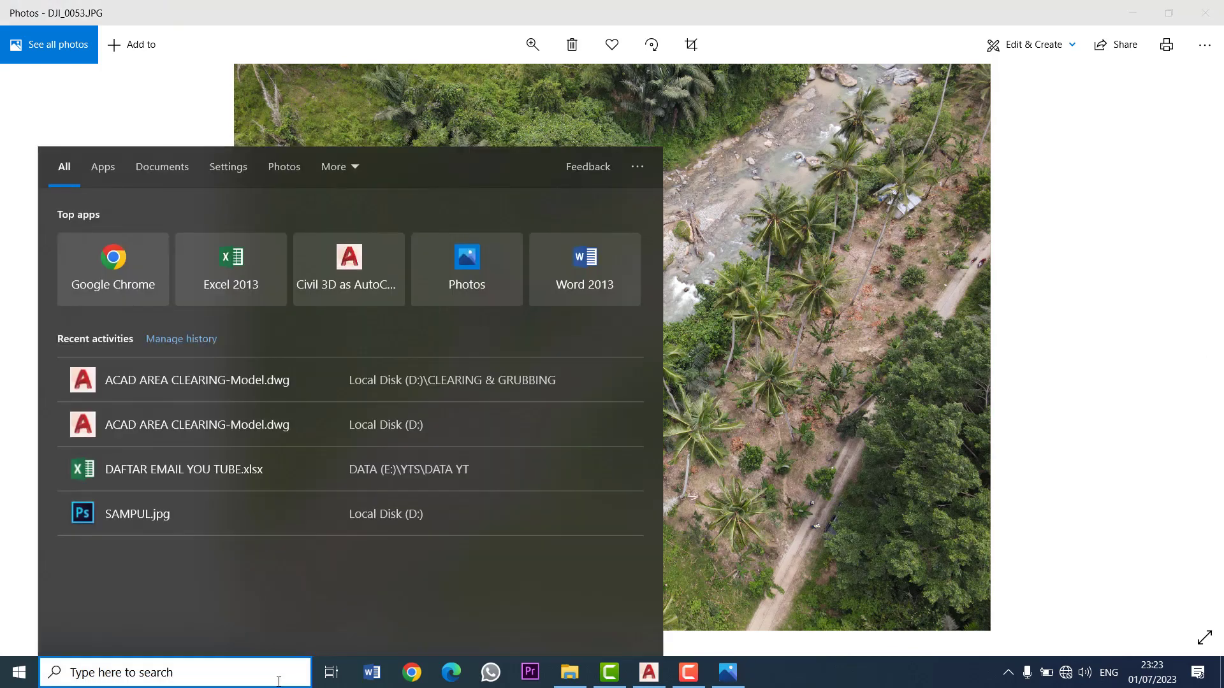
text(paint)
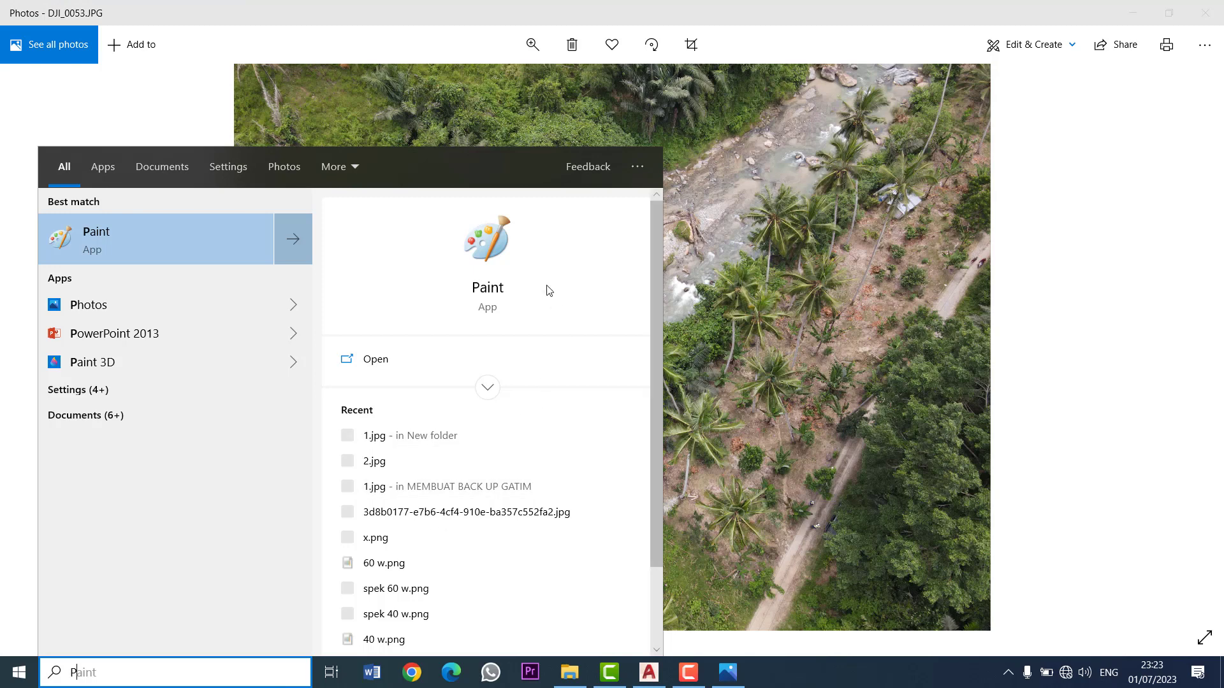
click(515, 275)
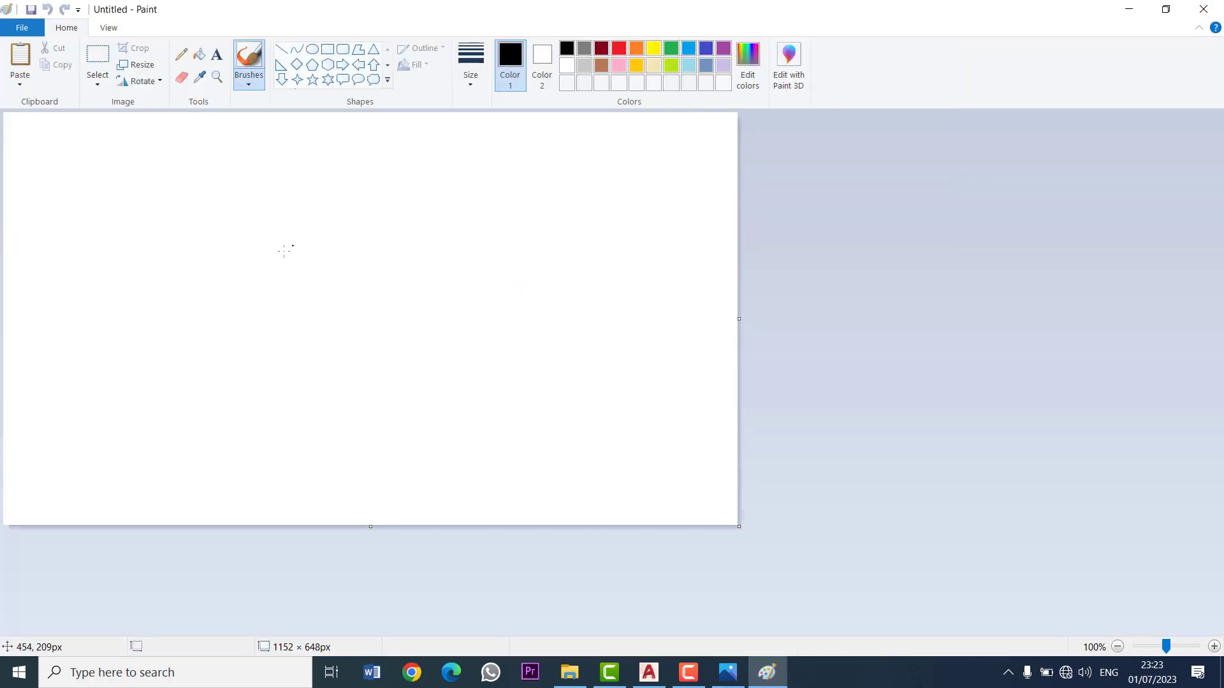
click(18, 58)
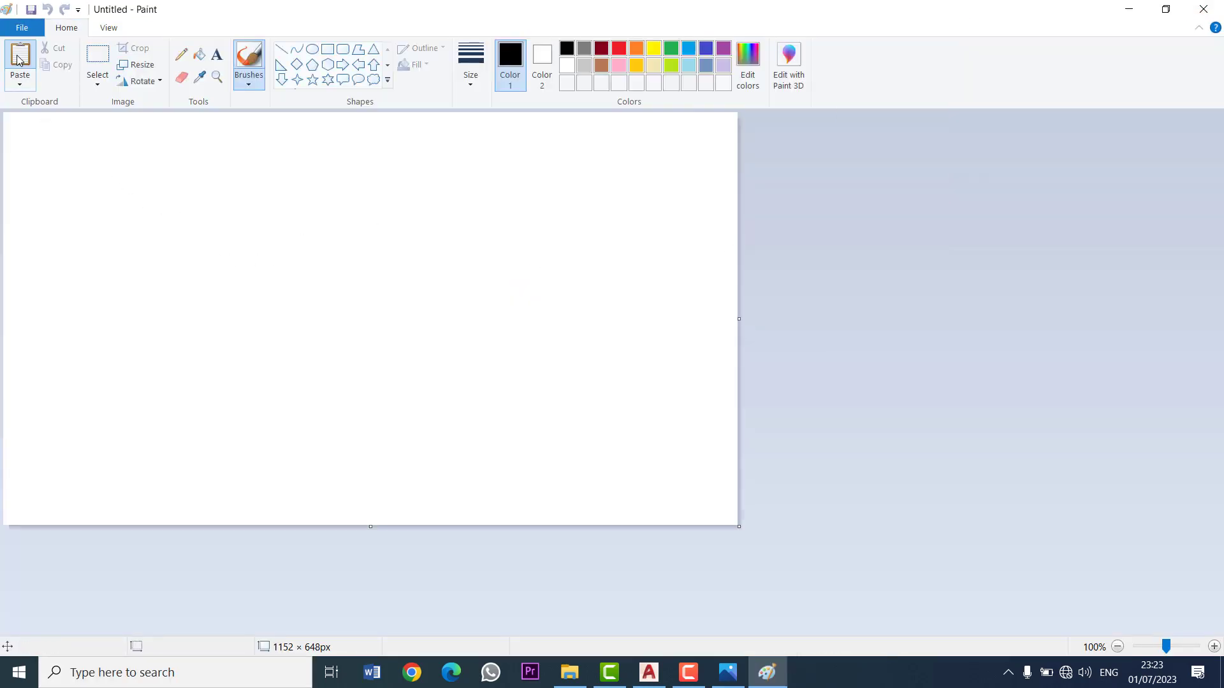
click(98, 61)
Step: Crop the canvas to the 1183×886 aerial image and copy it to the clipboard
scroll(179, 169, down, 3)
scroll(179, 168, up, 3)
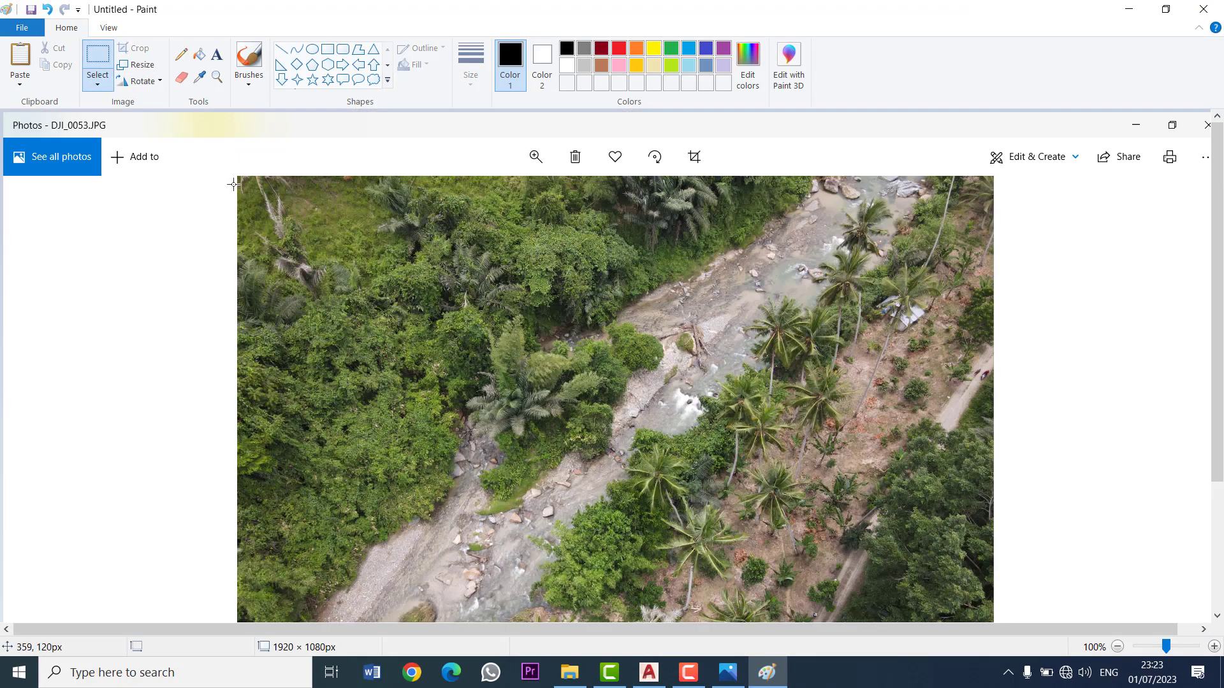
drag(238, 176, 991, 560)
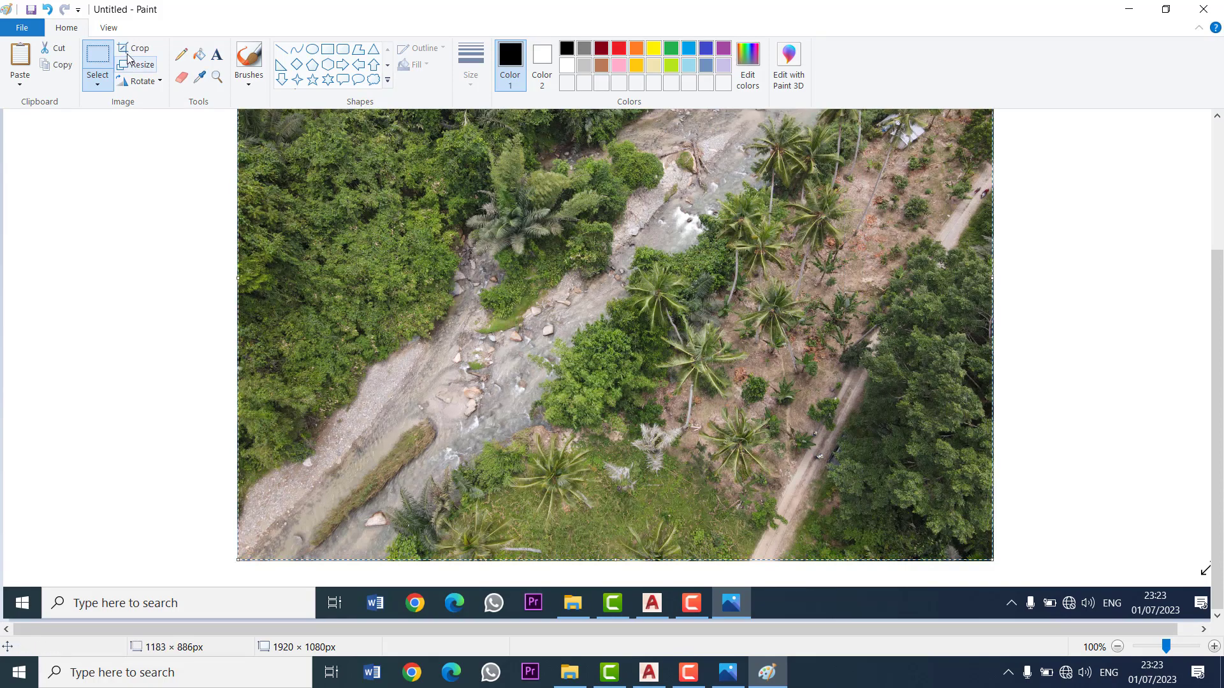
click(133, 48)
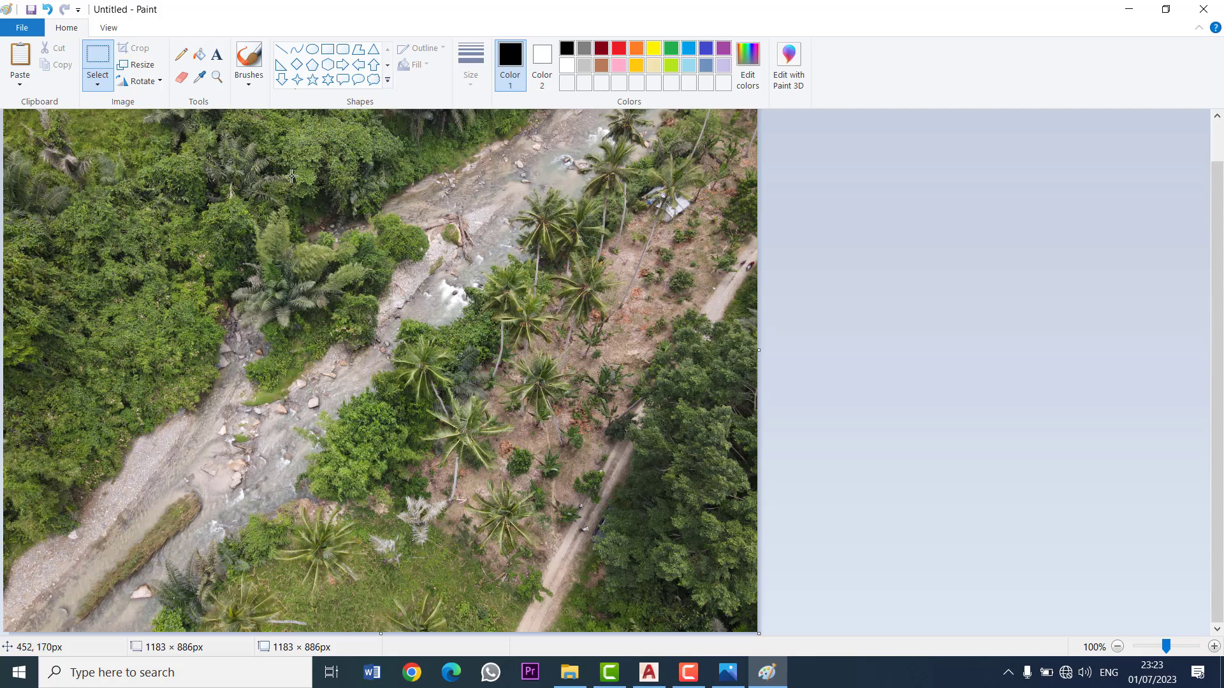
key(ctrl+a)
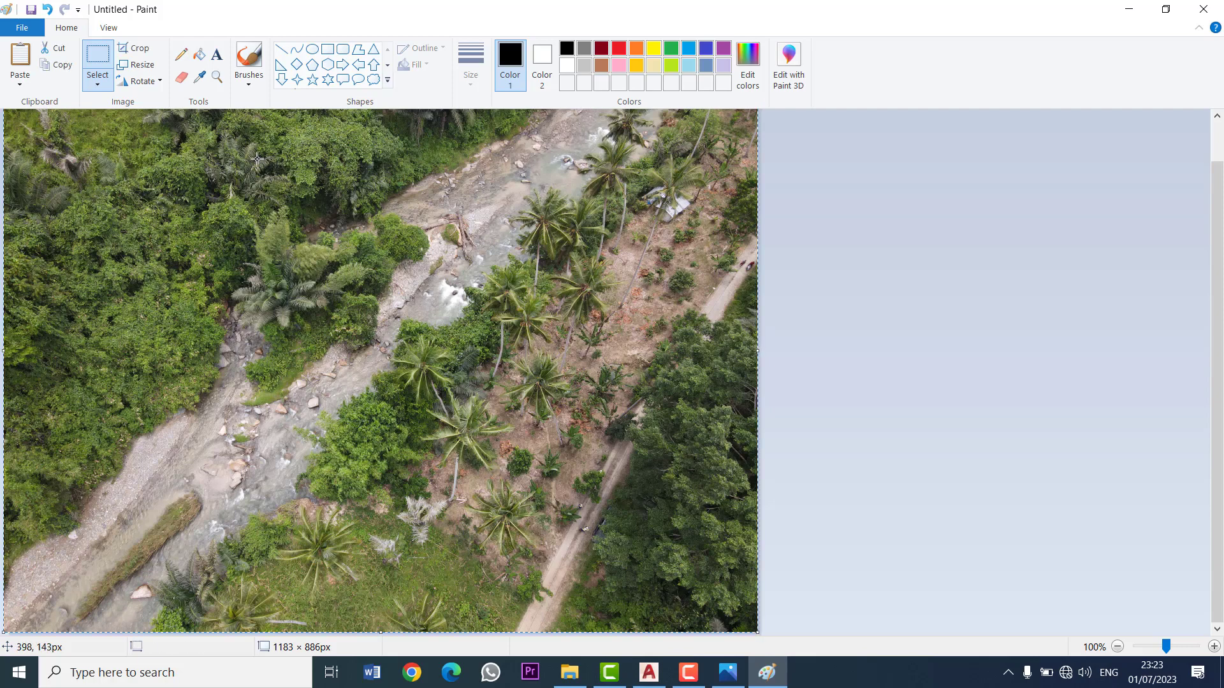
right_click(257, 159)
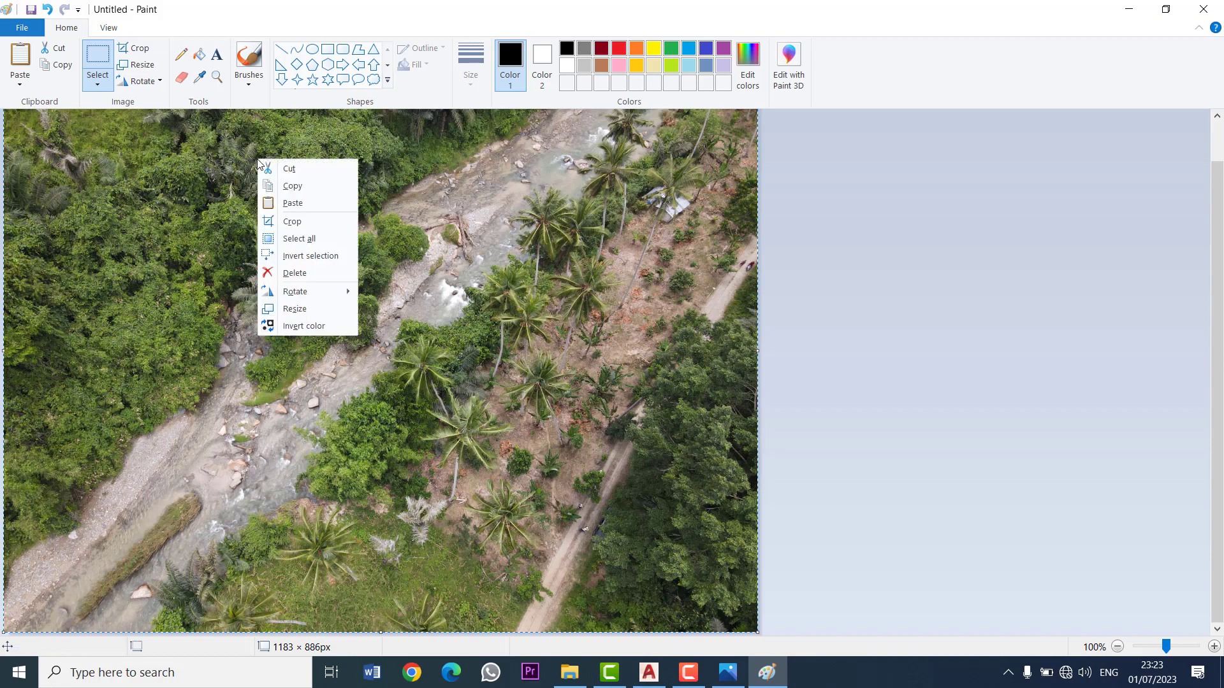
click(293, 188)
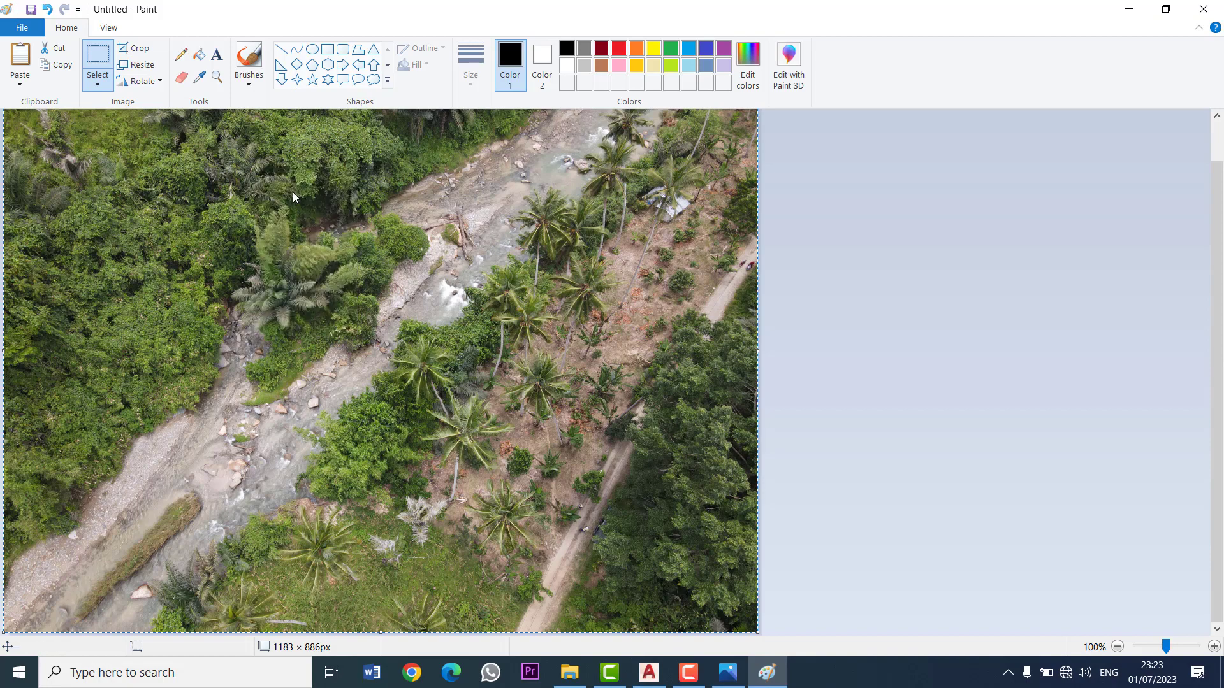
Step: Return to the AutoCAD drawing and choose Paste Special from the Home tab's Paste menu
click(657, 673)
scroll(623, 298, up, 2)
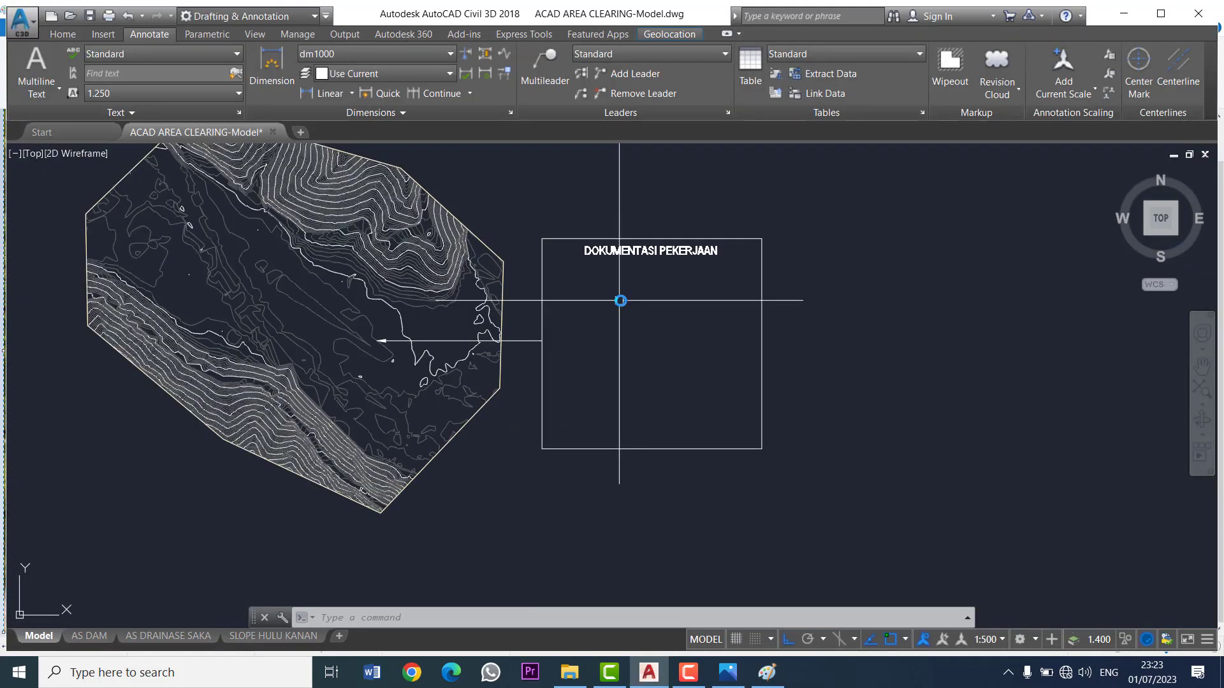
scroll(615, 309, down, 3)
scroll(625, 293, up, 3)
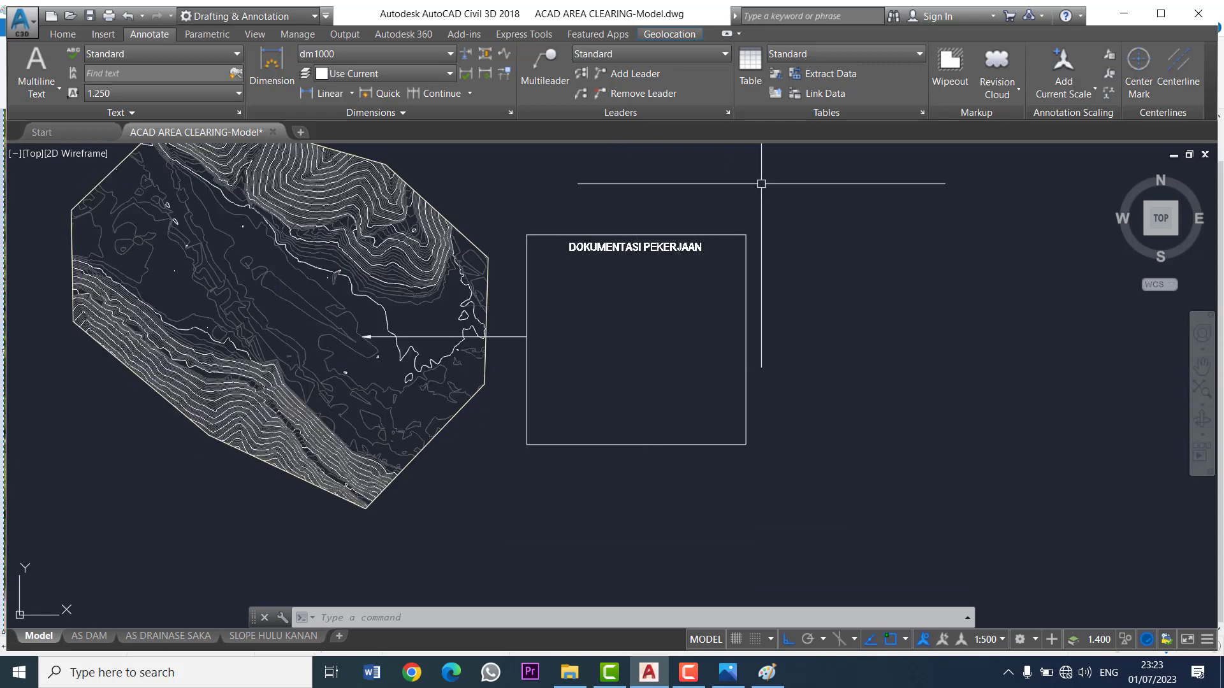
click(63, 34)
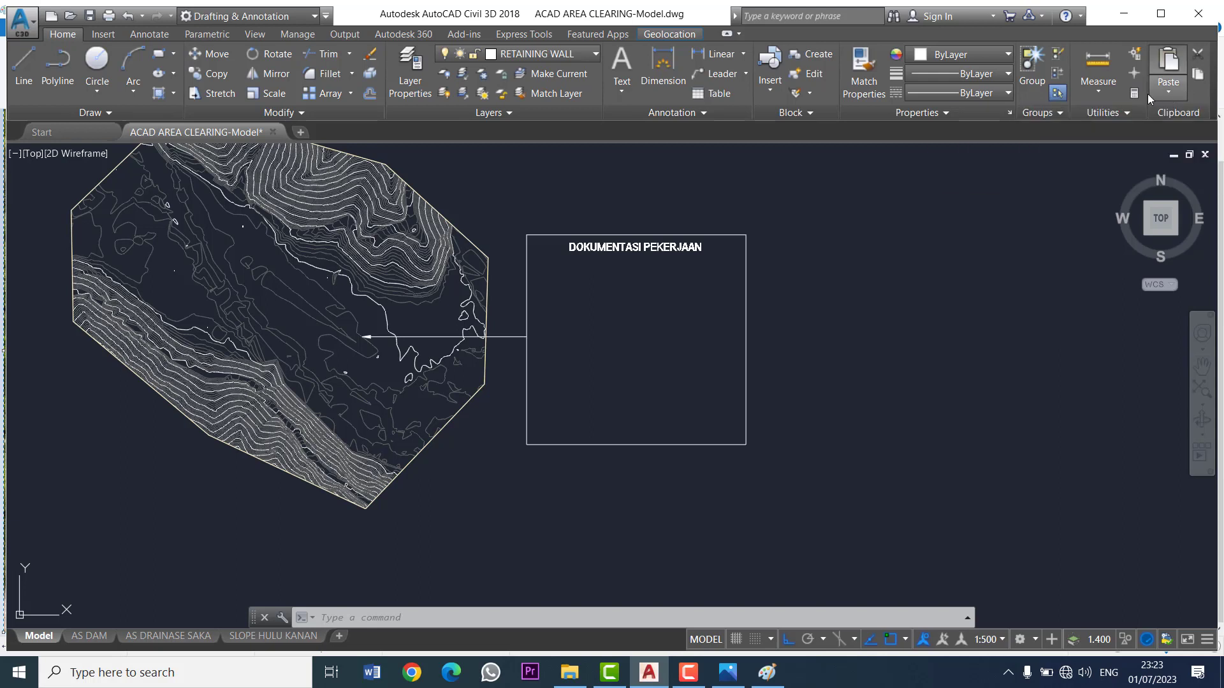
click(1175, 93)
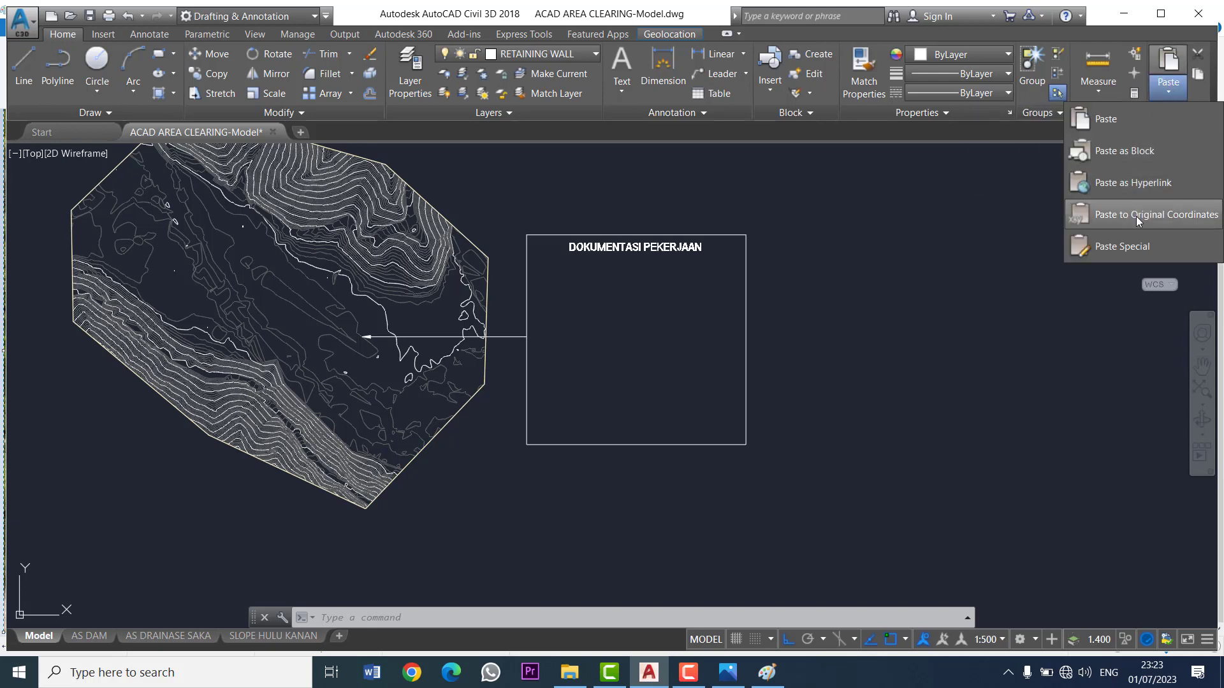
click(1127, 250)
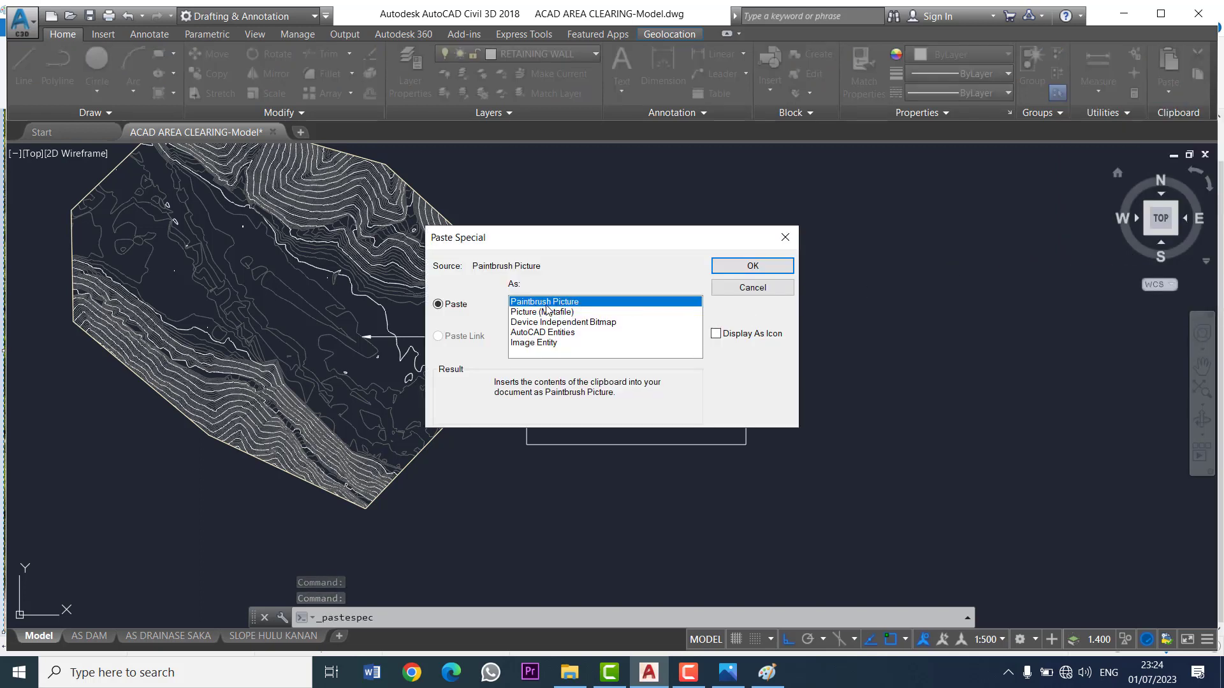
Step: Paste the clipboard as a Paintbrush Picture at a picked insertion point
click(745, 266)
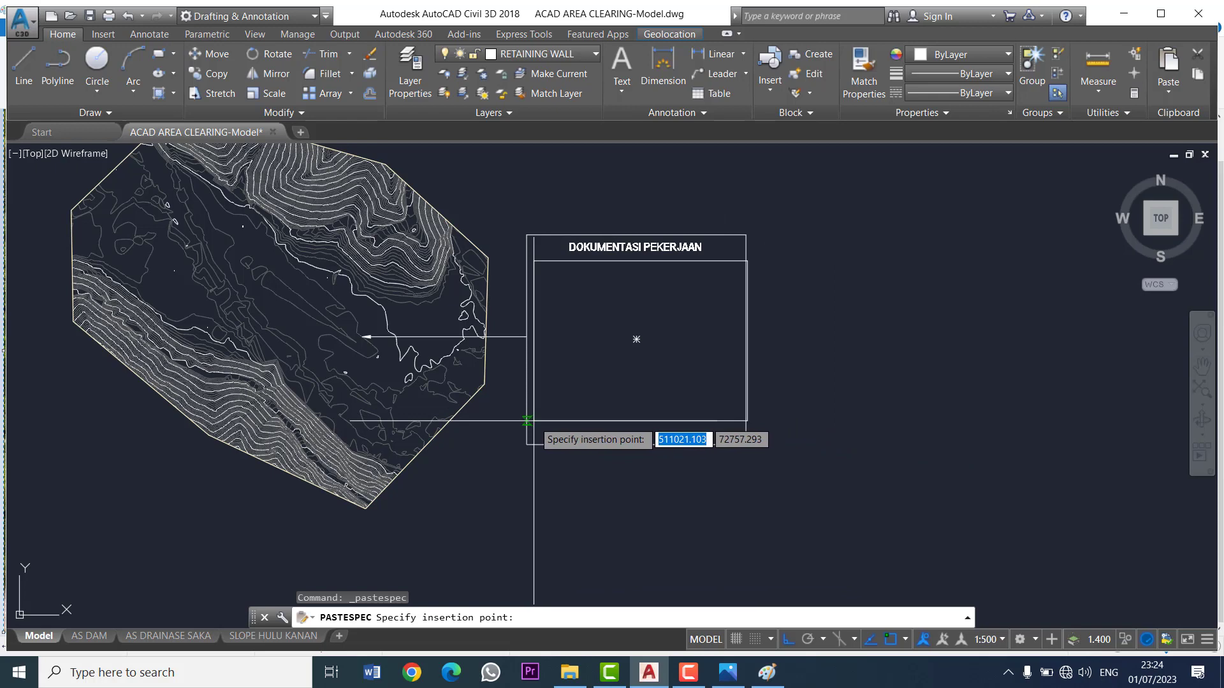
scroll(527, 421, up, 2)
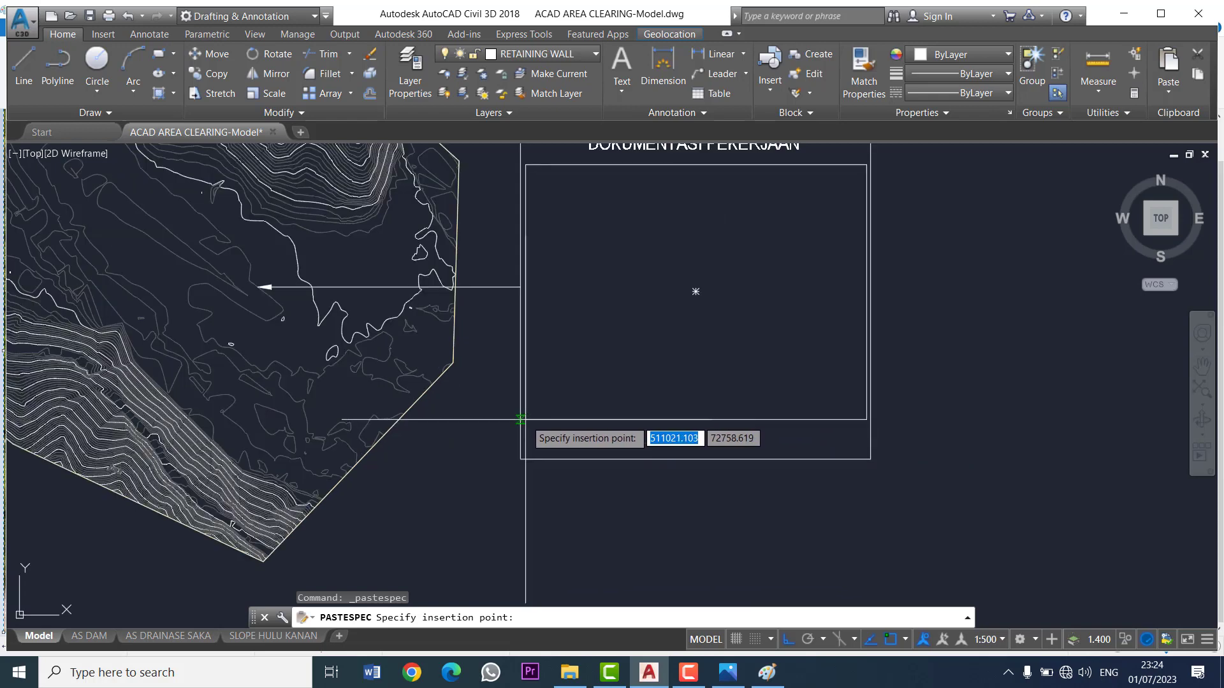
click(525, 419)
scroll(714, 191, up, 2)
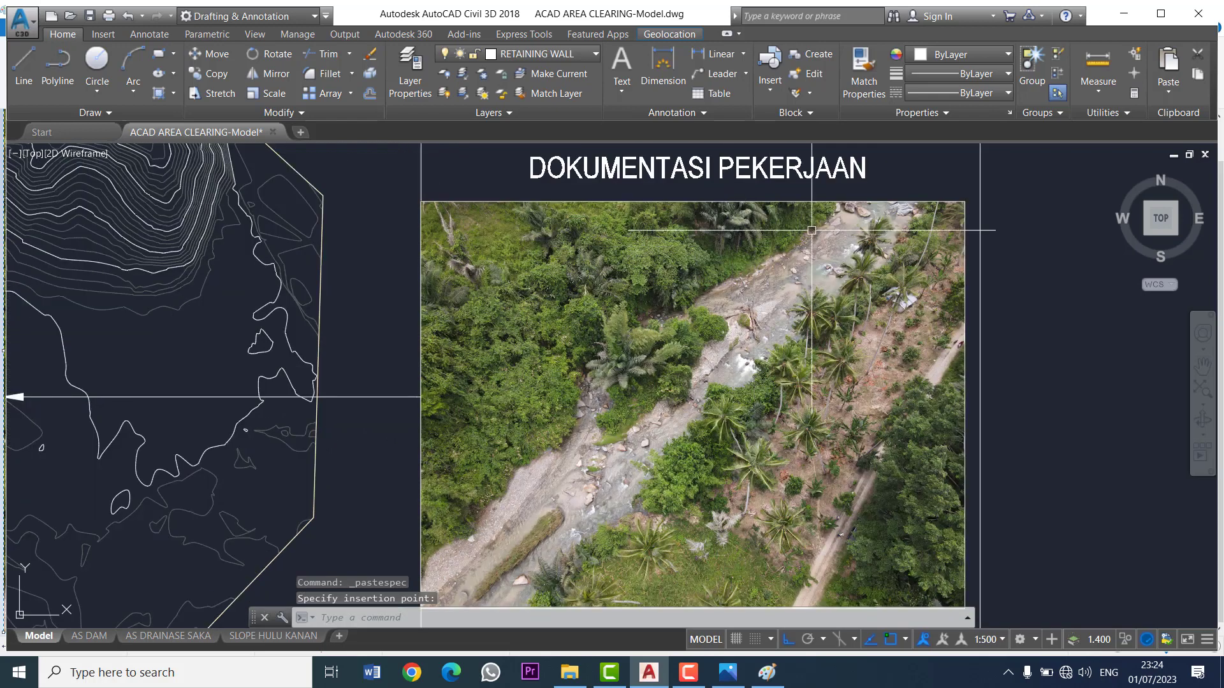
Step: Move the pasted photo with M into the DOKUMENTASI PEKERJAAN frame below its title
drag(888, 192, 802, 319)
middle_drag(802, 318, 764, 262)
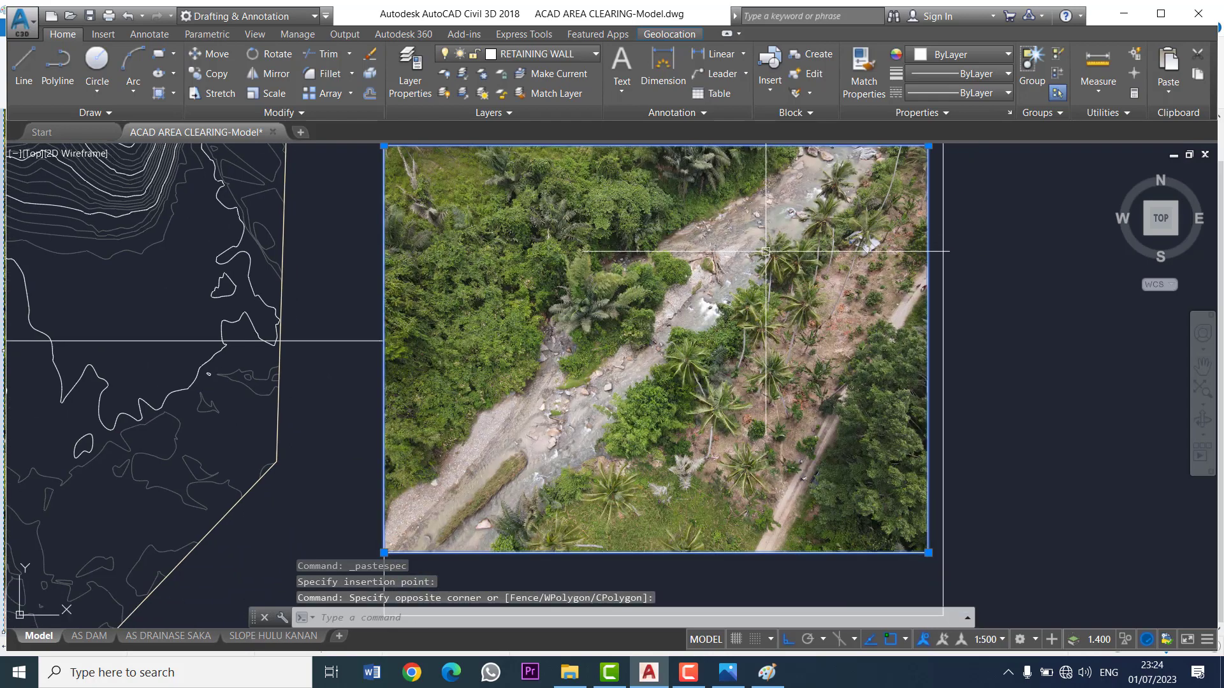
text(M)
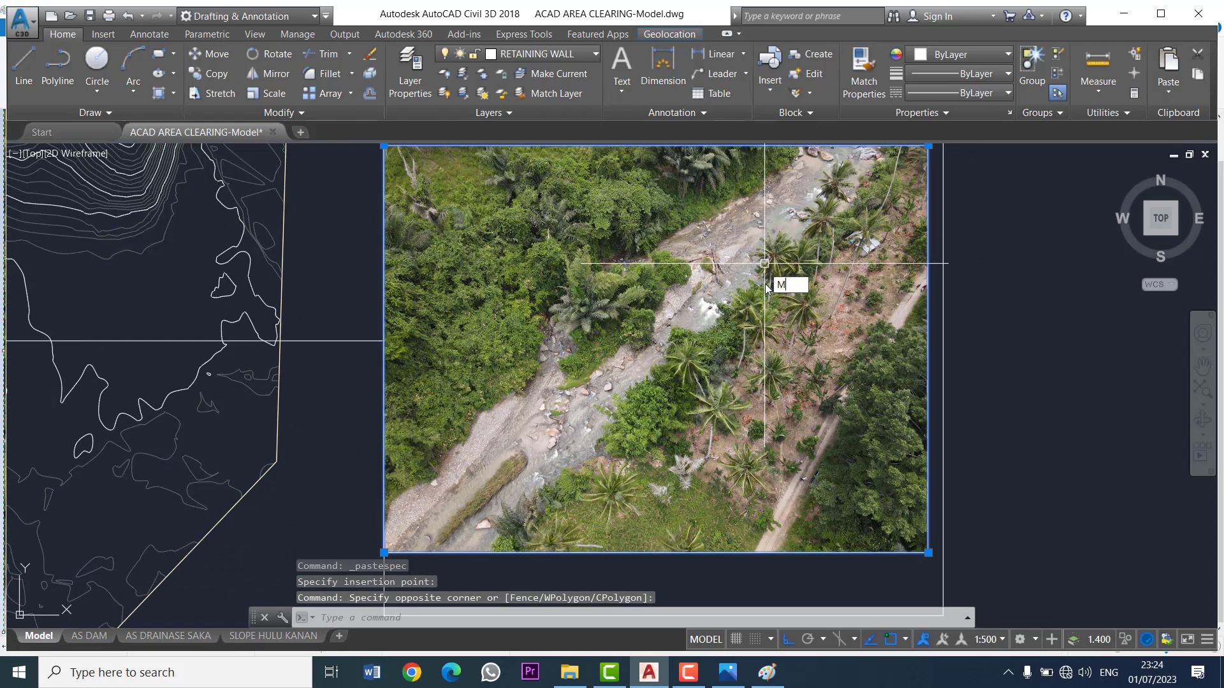
key(Return)
scroll(799, 288, down, 2)
click(710, 262)
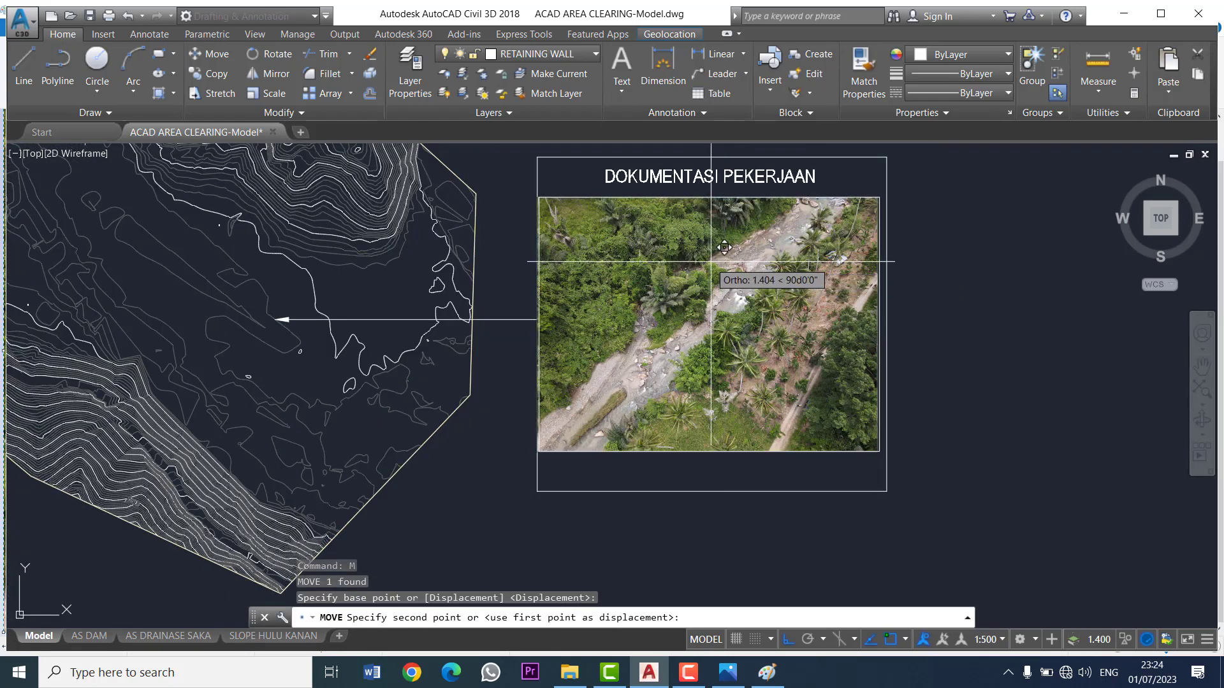
click(712, 262)
scroll(712, 274, down, 2)
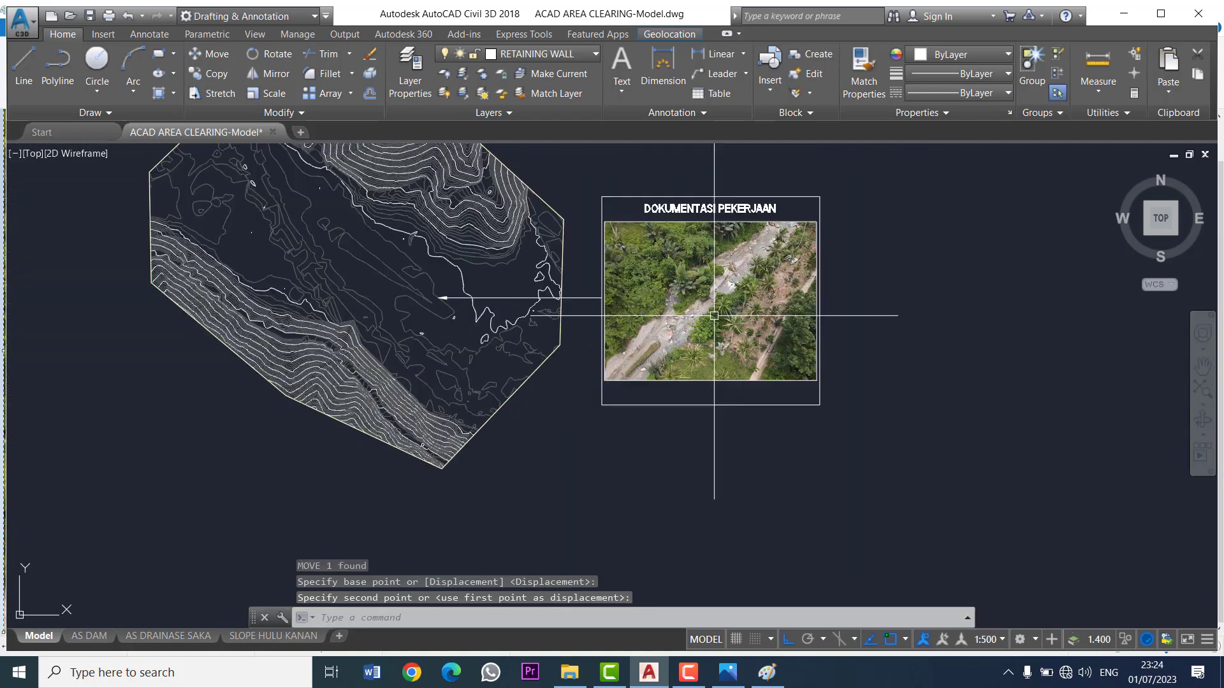
mouse_move(708, 342)
middle_down()
mouse_move(693, 342)
mouse_move(743, 348)
mouse_move(751, 336)
middle_up()
scroll(693, 335, up, 2)
scroll(775, 349, down, 2)
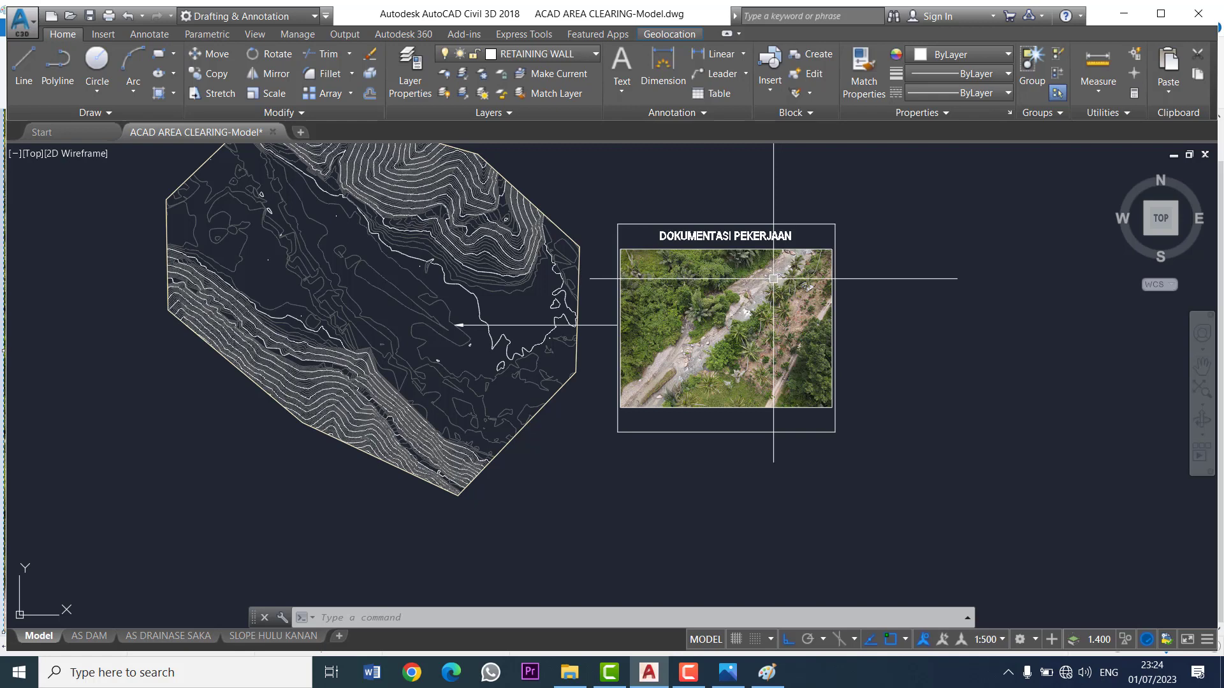
Step: Save and close the drawing, then exit AutoCAD Civil 3D
click(273, 132)
click(587, 377)
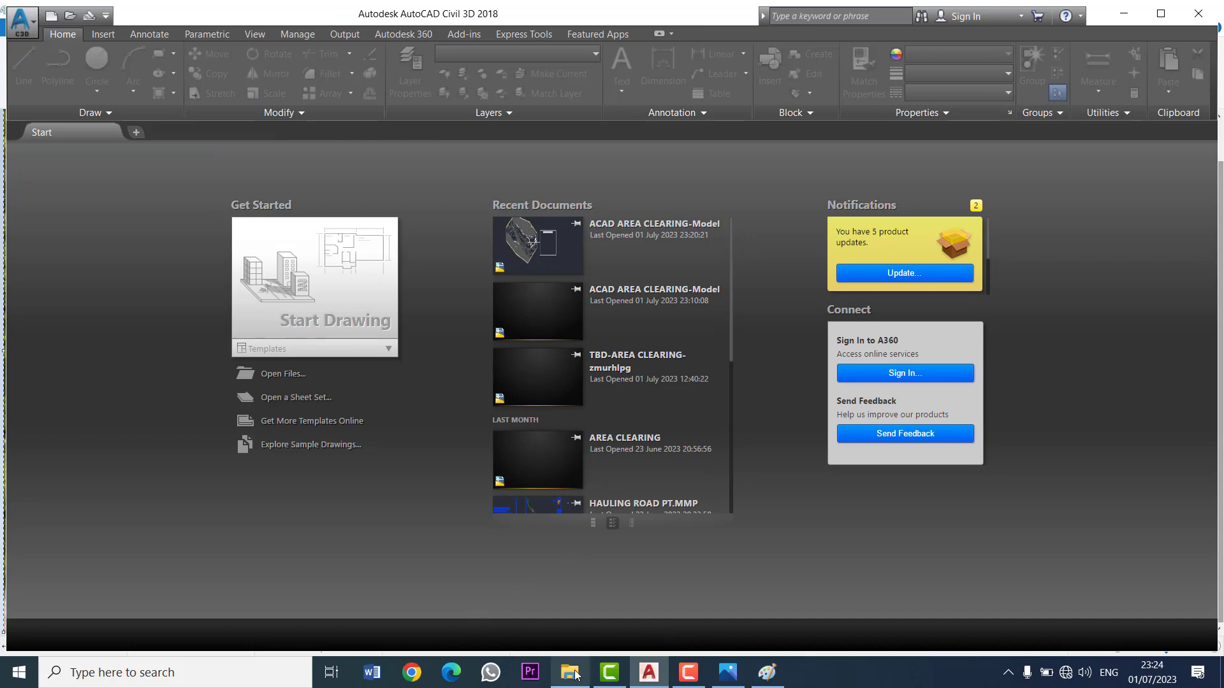
click(1195, 23)
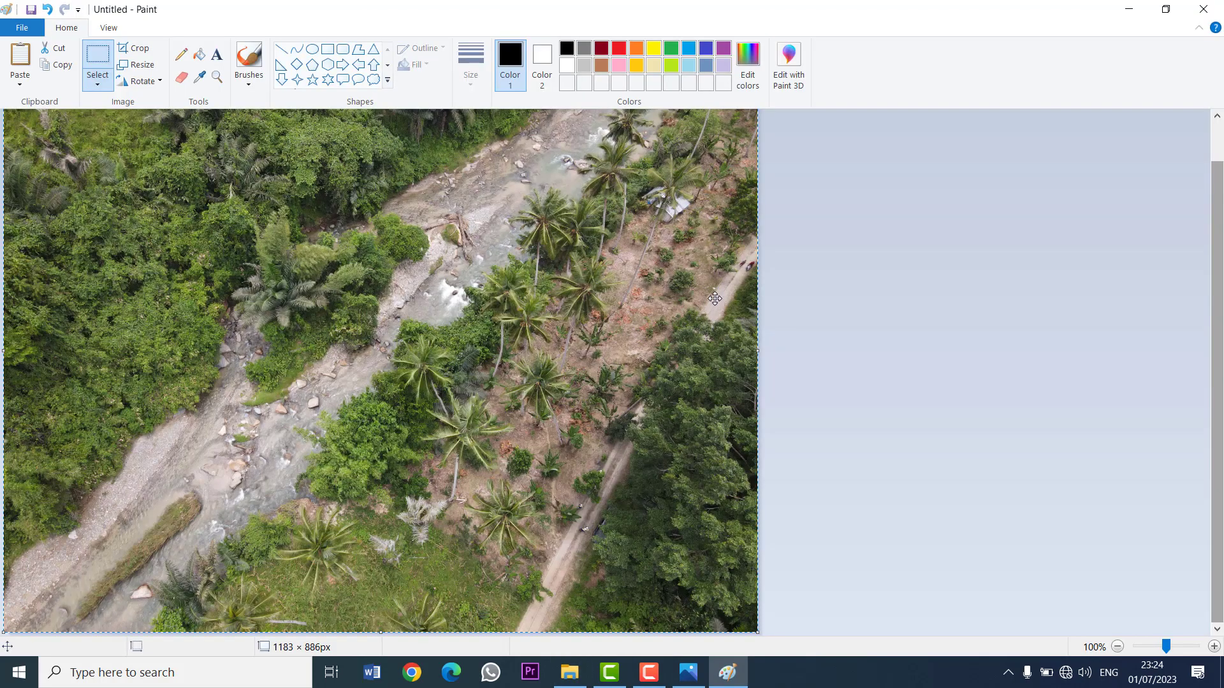
Step: Close Paint without saving the image, then close the Photos viewer
click(1202, 11)
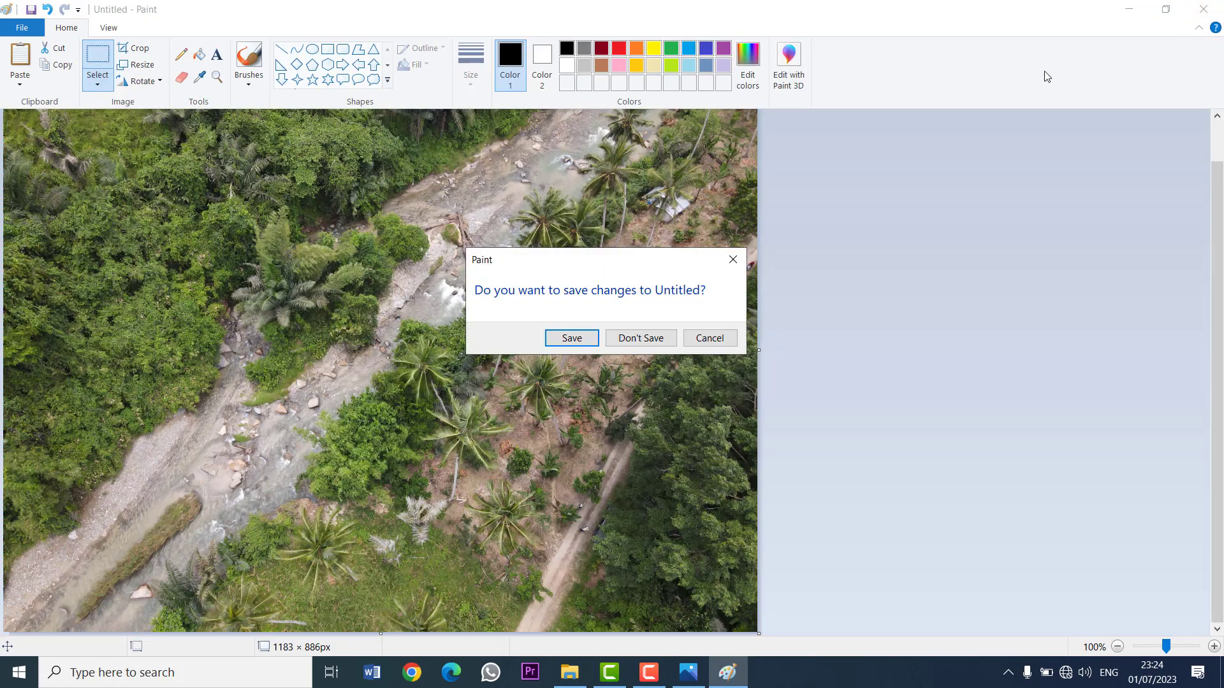
click(650, 338)
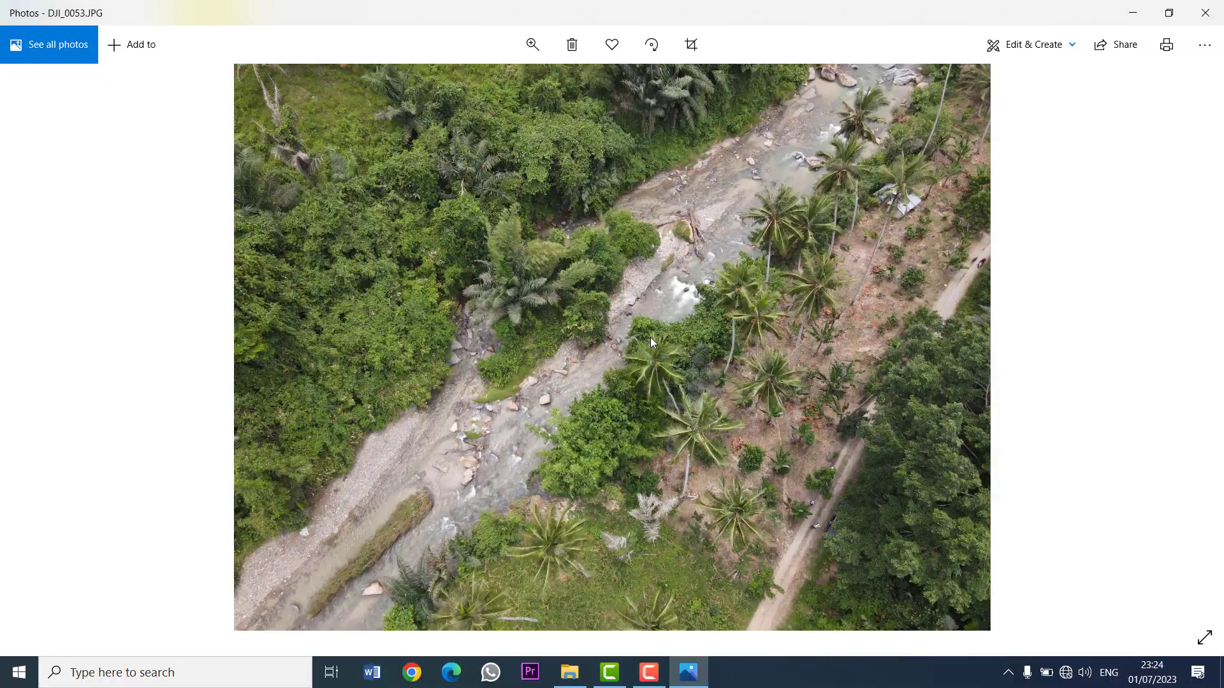
click(1205, 13)
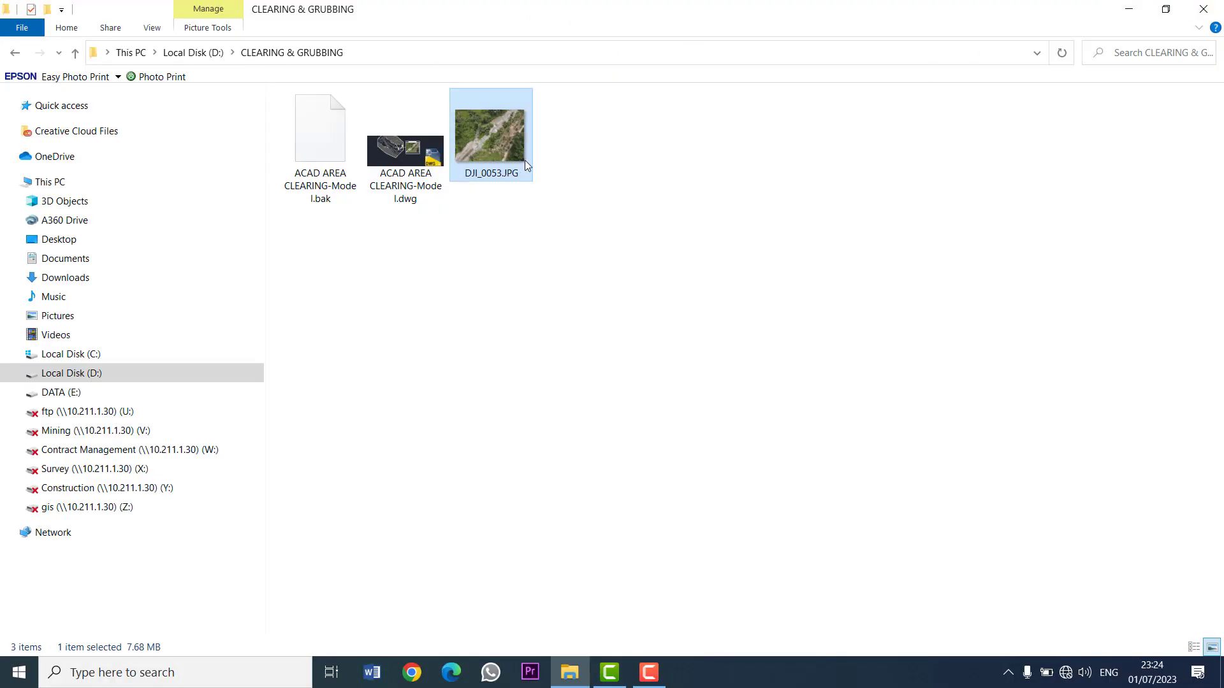
Step: Delete DJI_0053.JPG and open ACAD AREA CLEARING-Model.dwg in AutoCAD Civil 3D
key(Delete)
click(418, 172)
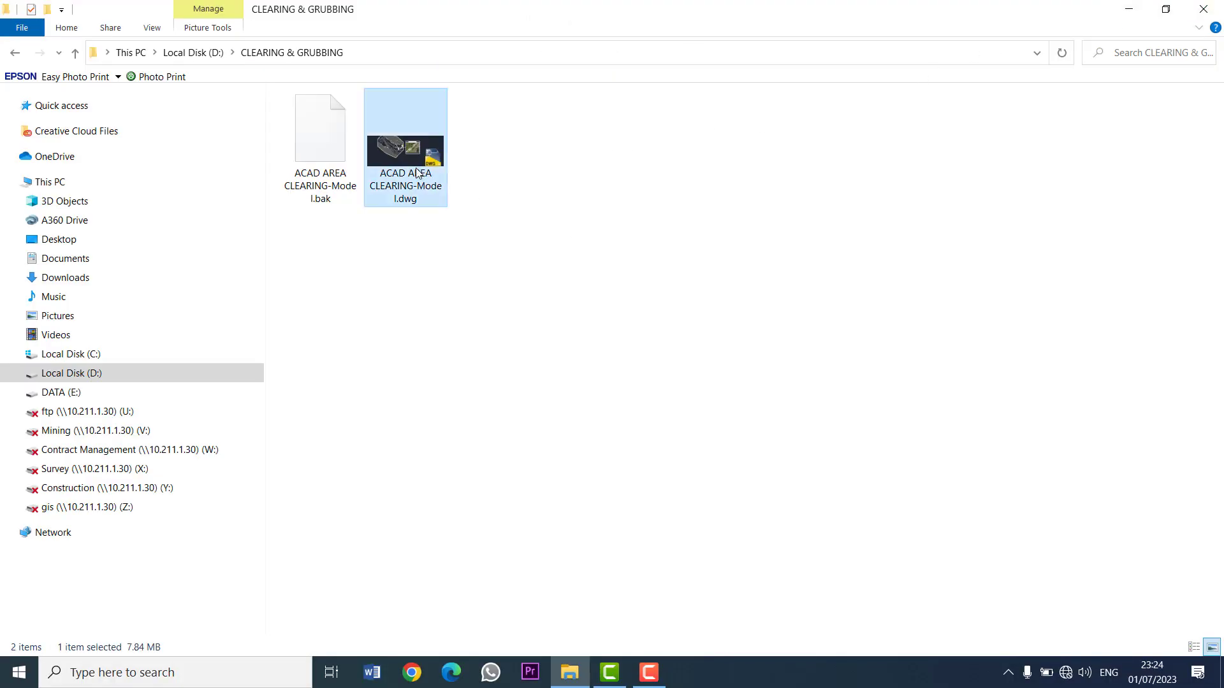
right_click(418, 173)
click(454, 181)
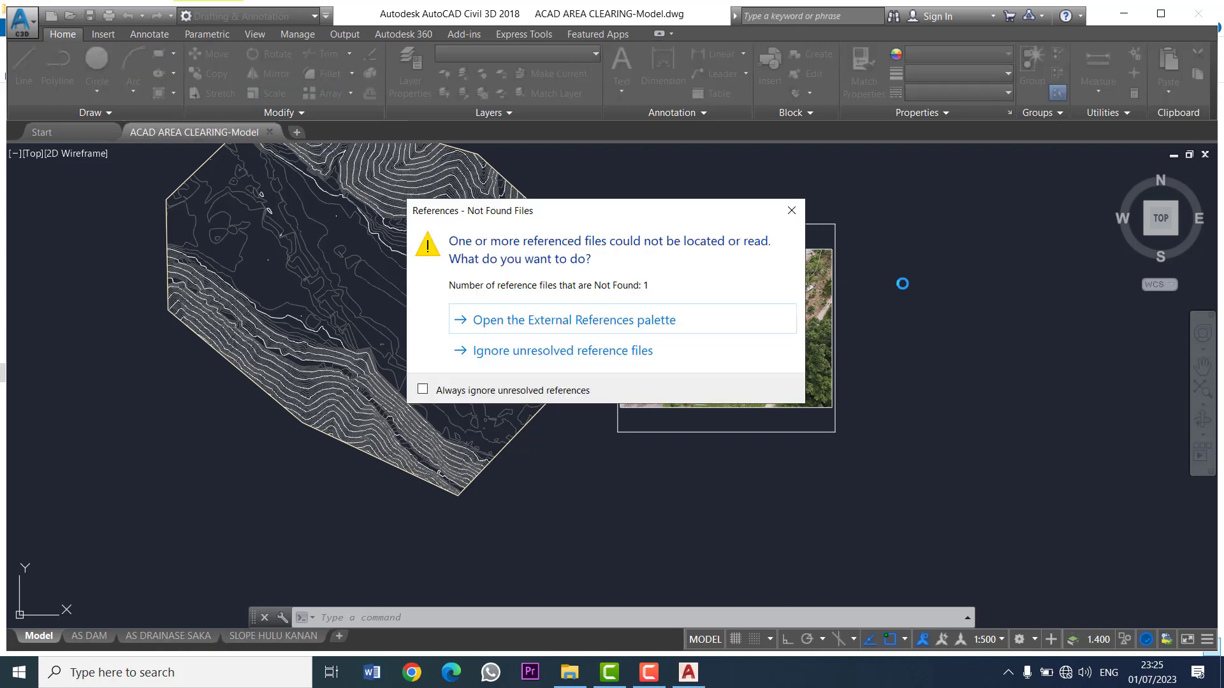
Step: Ignore the unresolved references and pan around to check the embedded photo in DOKUMENTASI PEKERJAAN
click(791, 213)
drag(804, 219, 1062, 237)
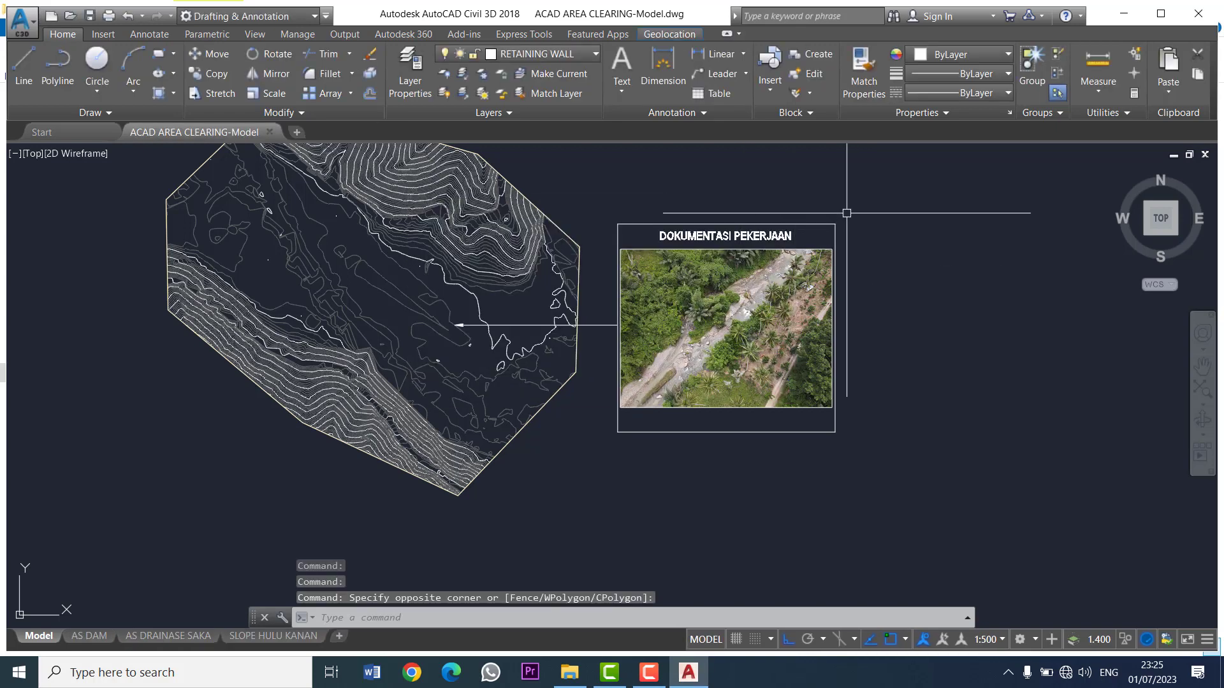
middle_drag(846, 213, 904, 220)
middle_drag(829, 319, 870, 319)
scroll(829, 340, up, 4)
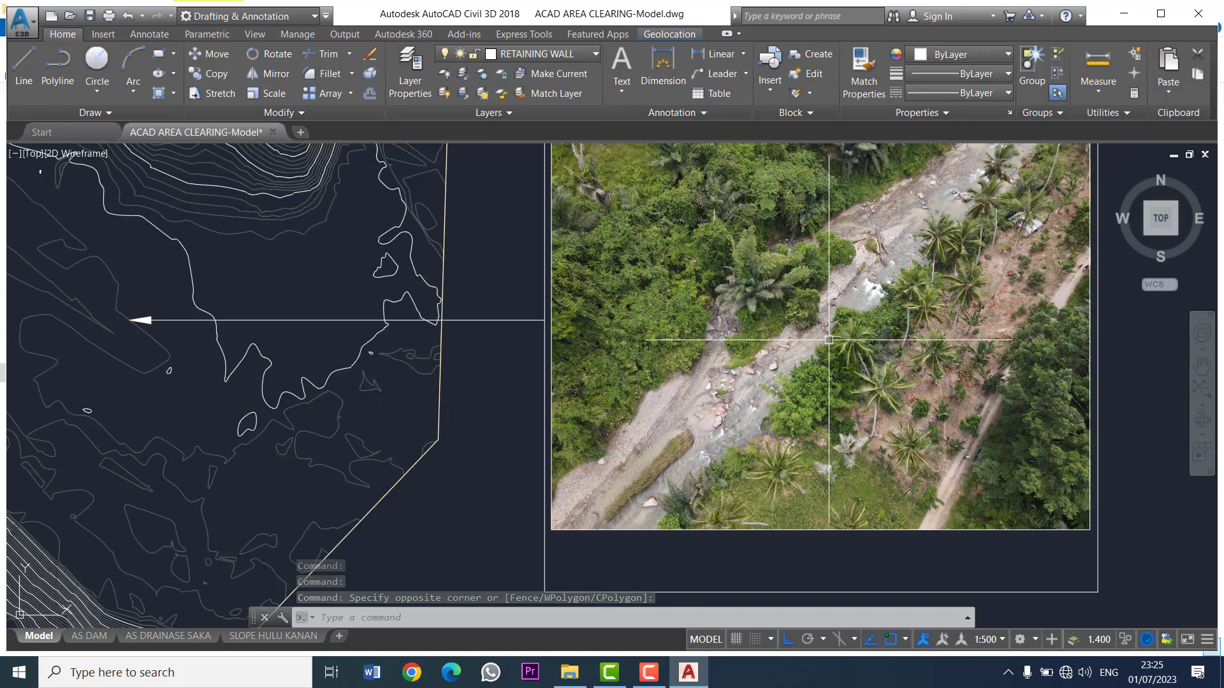
scroll(828, 339, down, 3)
mouse_move(858, 265)
middle_down()
mouse_move(718, 314)
mouse_move(782, 330)
middle_up()
scroll(763, 290, down, 2)
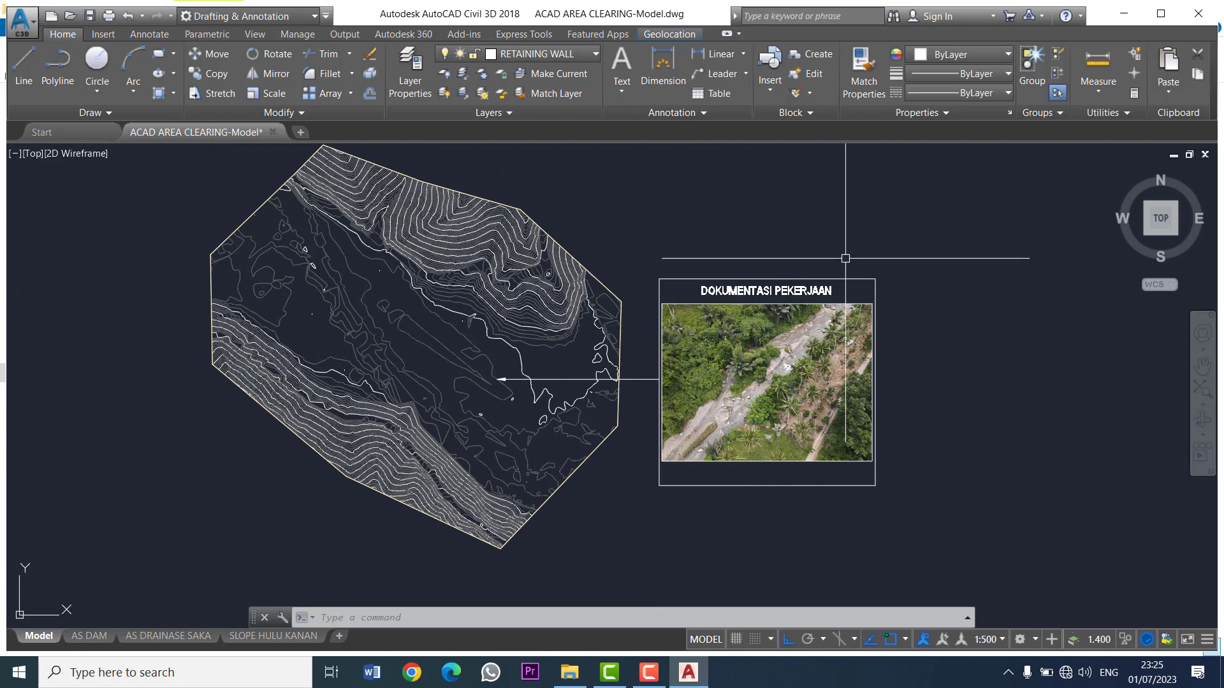
middle_drag(845, 258, 823, 265)
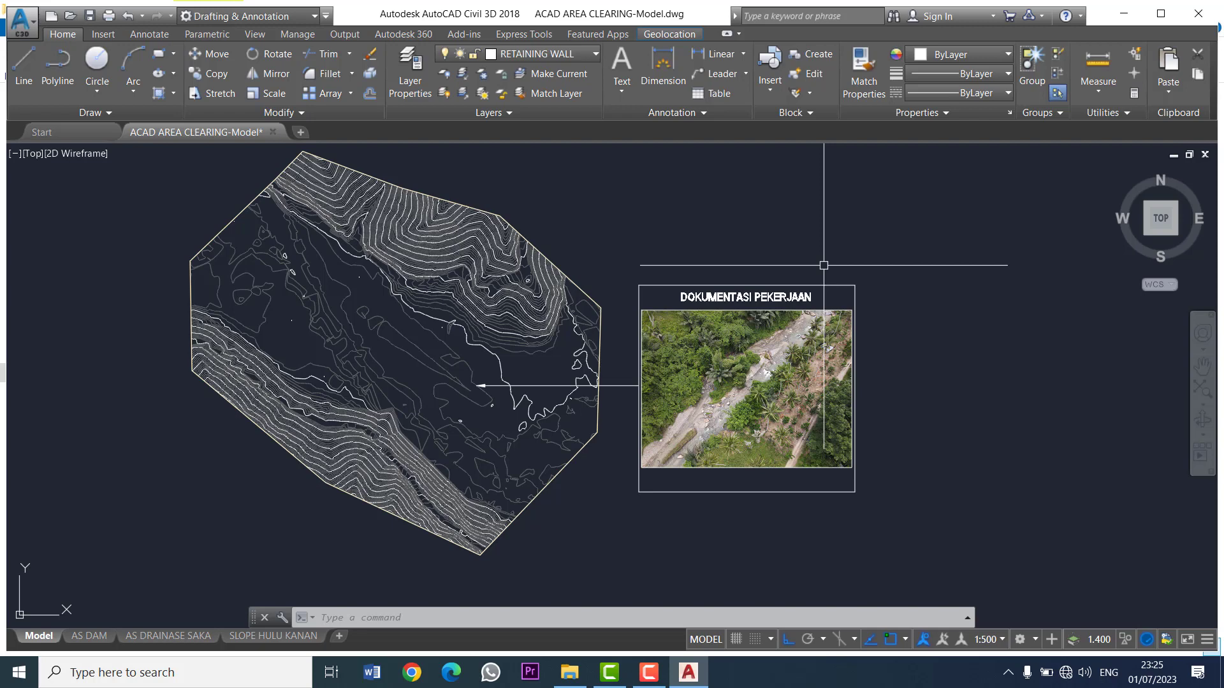
mouse_move(808, 251)
middle_down()
mouse_move(801, 219)
mouse_move(794, 274)
middle_up()
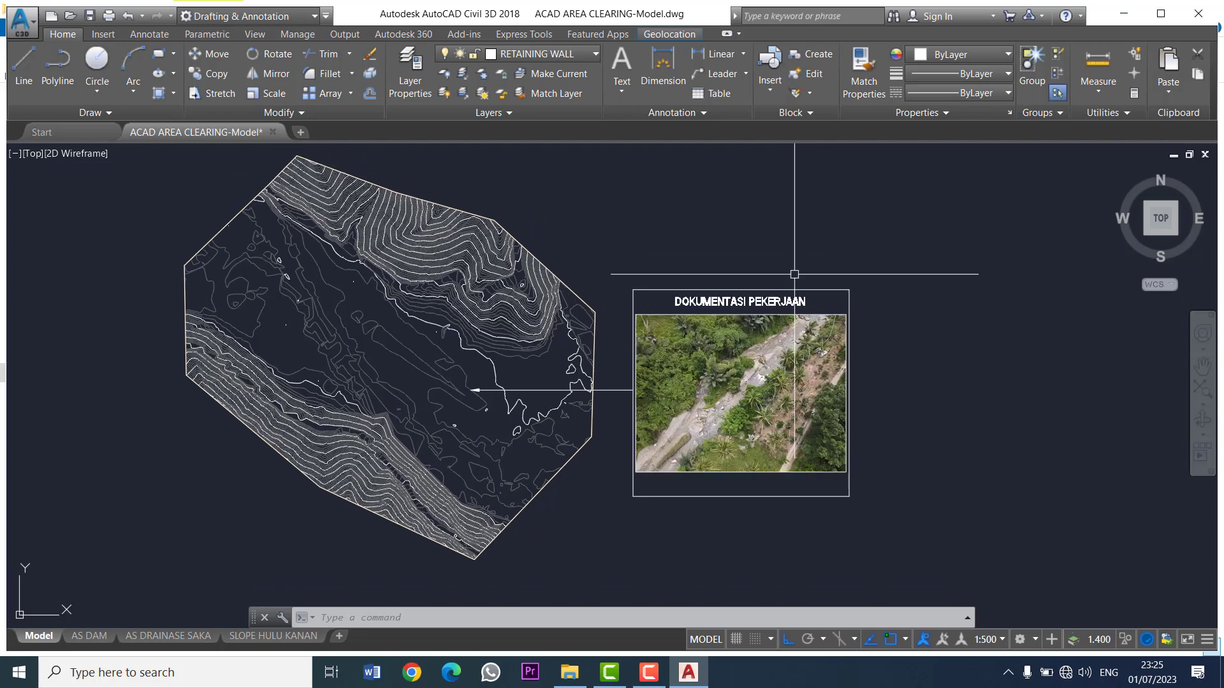